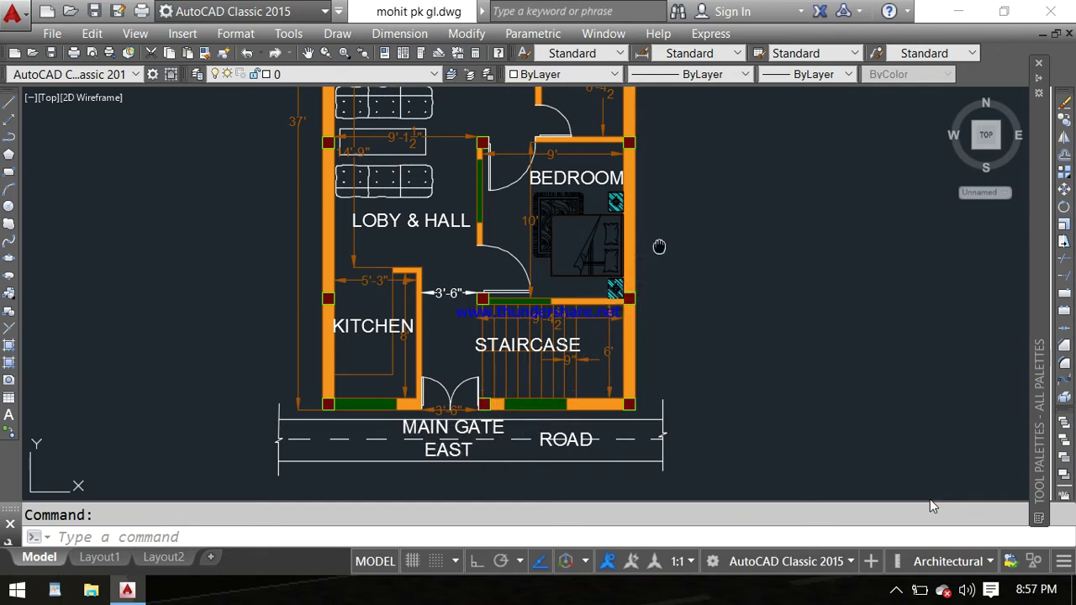
Step: Pan and zoom to bring the STORE room and upper rooms into view
middle_click_drag(660, 243, 664, 352)
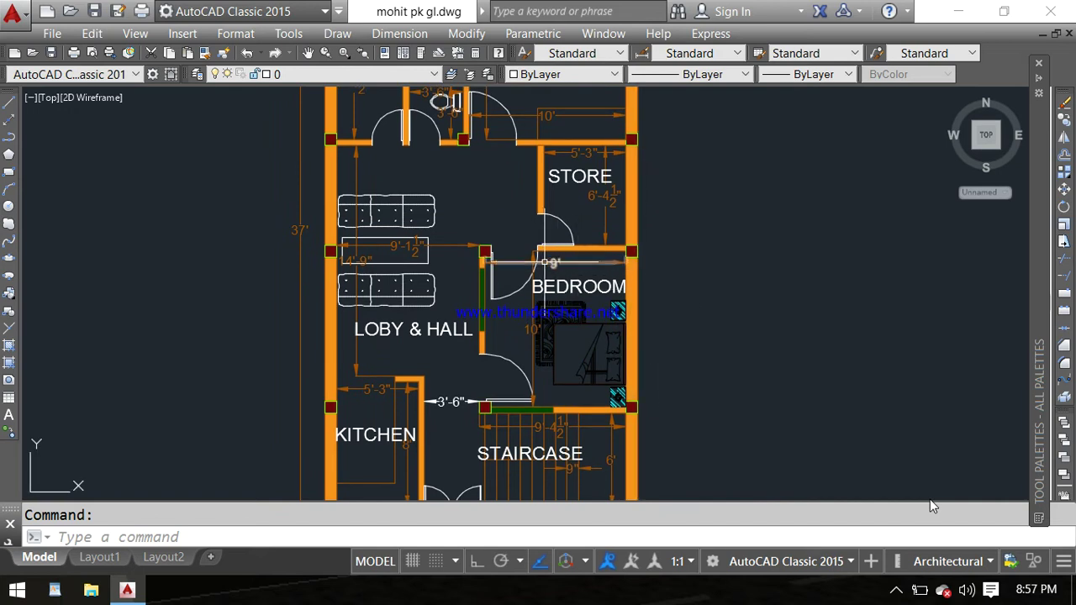
scroll(543, 264, "down", 4)
middle_click_drag(521, 143, 520, 164)
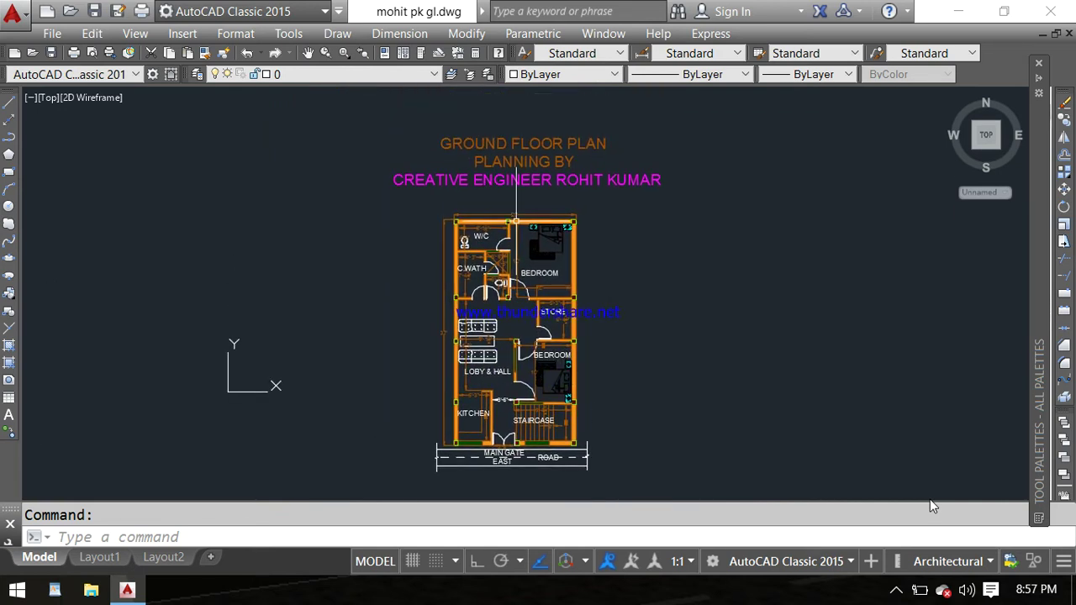
scroll(516, 221, "up", 2)
scroll(516, 220, "up", 2)
scroll(516, 220, "up", 1)
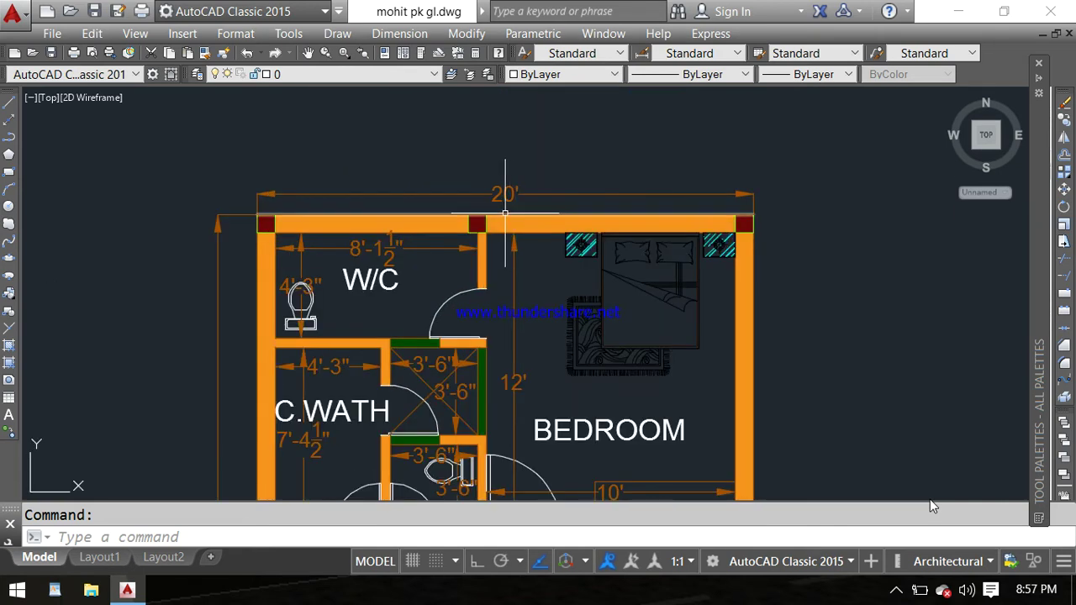
scroll(505, 200, "down", 2)
scroll(505, 200, "down", 1)
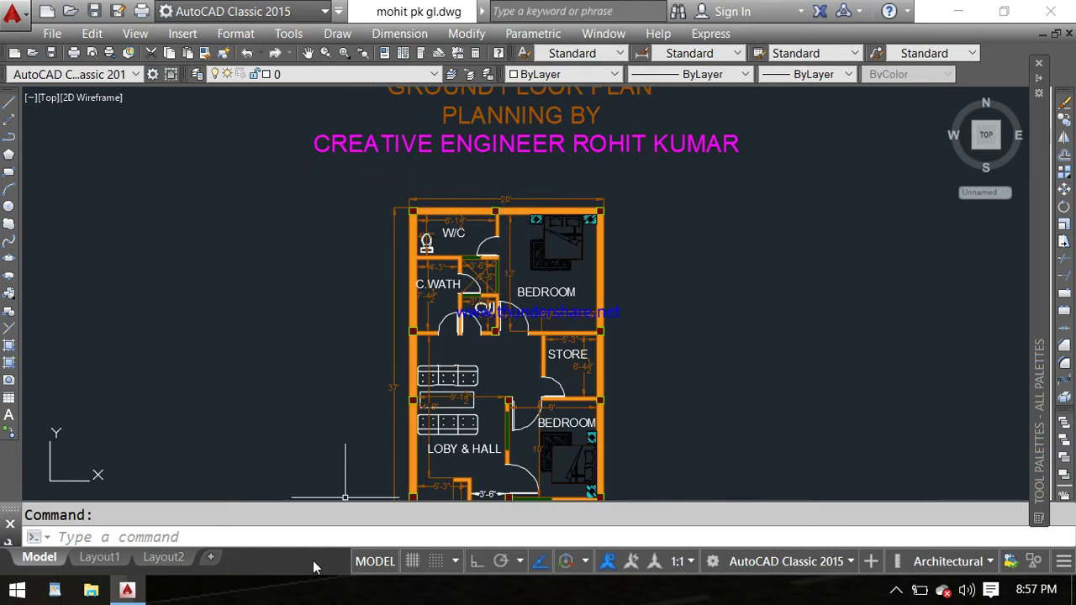
scroll(375, 449, "up", 3)
scroll(376, 450, "down", 1)
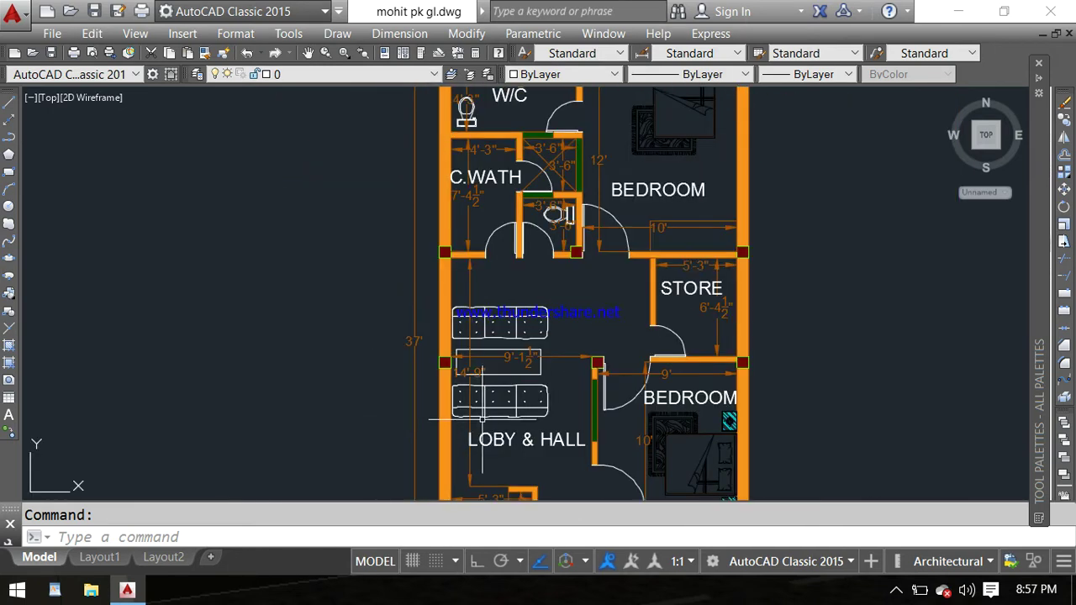
Step: Zoom in on C.WATH and the upper BEDROOM, moving them toward the top
mouse_move(482, 420)
middle_mouse_down()
mouse_move(453, 372)
mouse_move(440, 378)
middle_mouse_up()
scroll(440, 378, "down", 2)
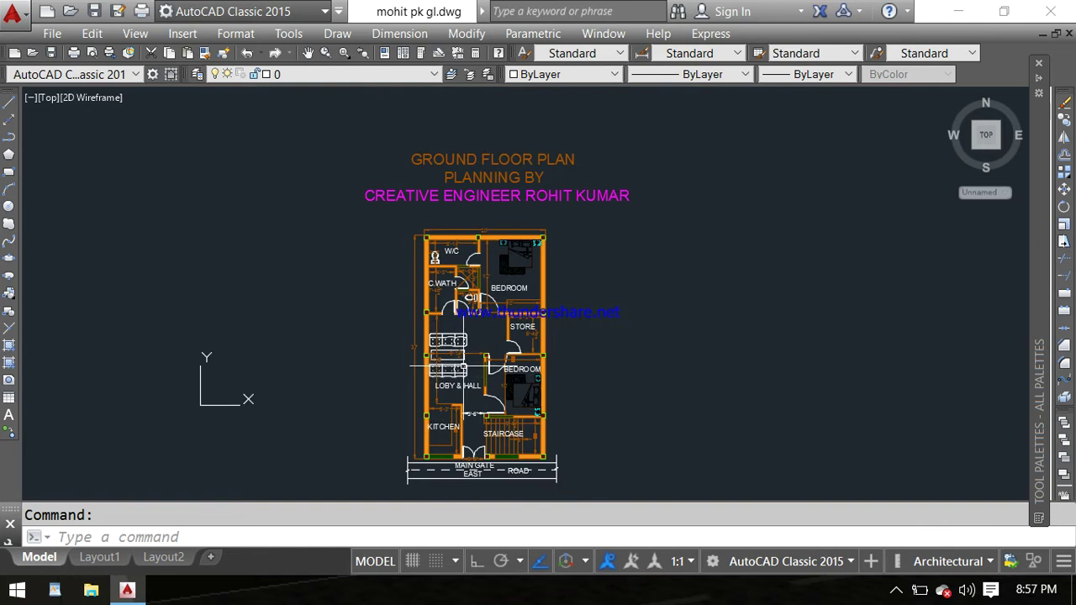
scroll(466, 355, "up", 1)
scroll(465, 352, "up", 3)
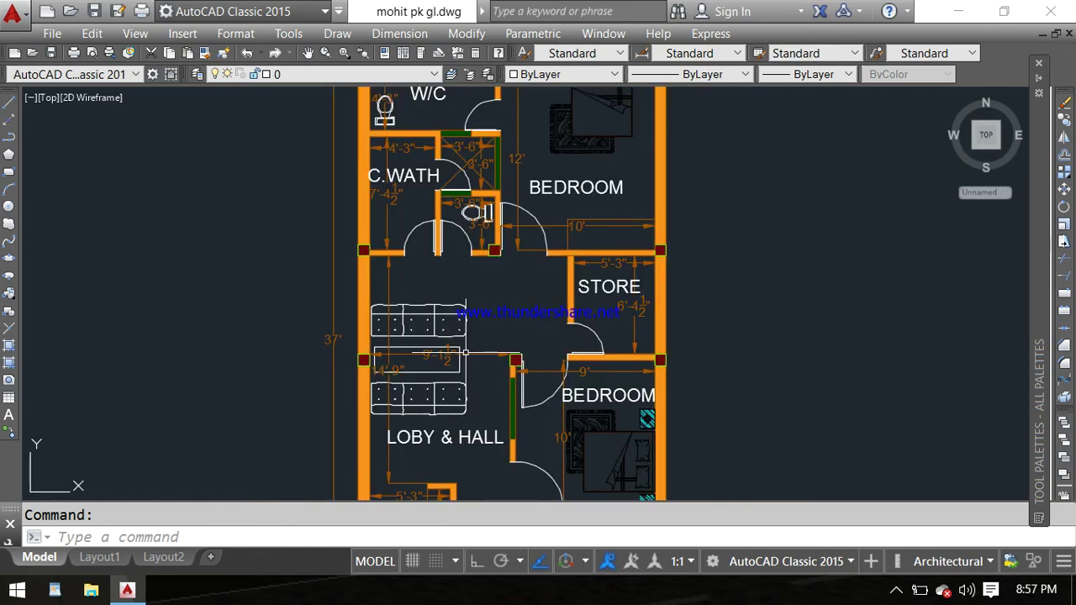
scroll(505, 315, "down", 4)
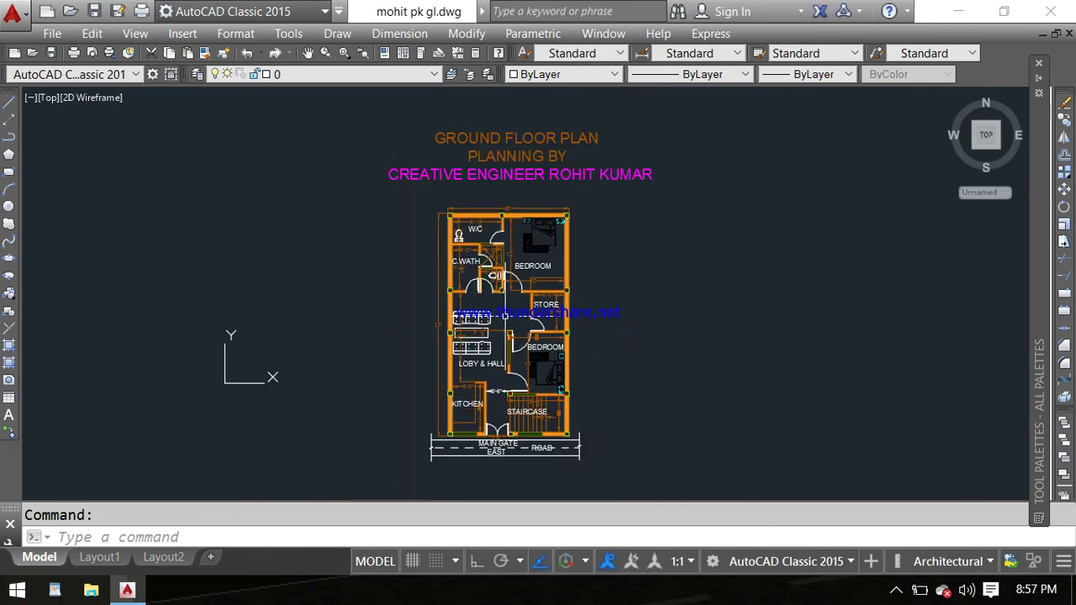
scroll(506, 315, "up", 2)
scroll(504, 313, "up", 2)
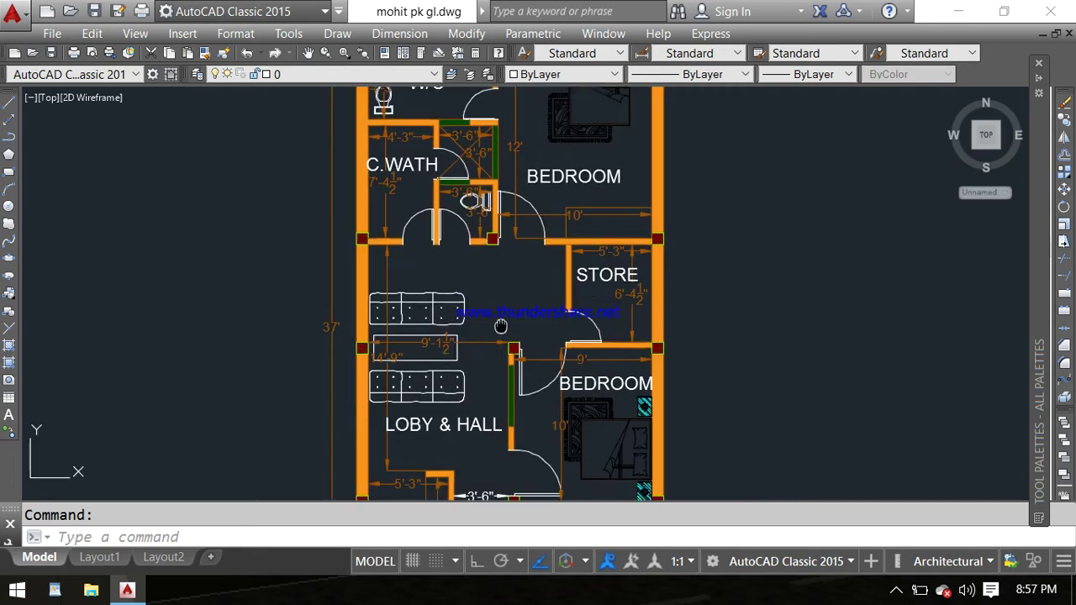
middle_click_drag(504, 340, 504, 308)
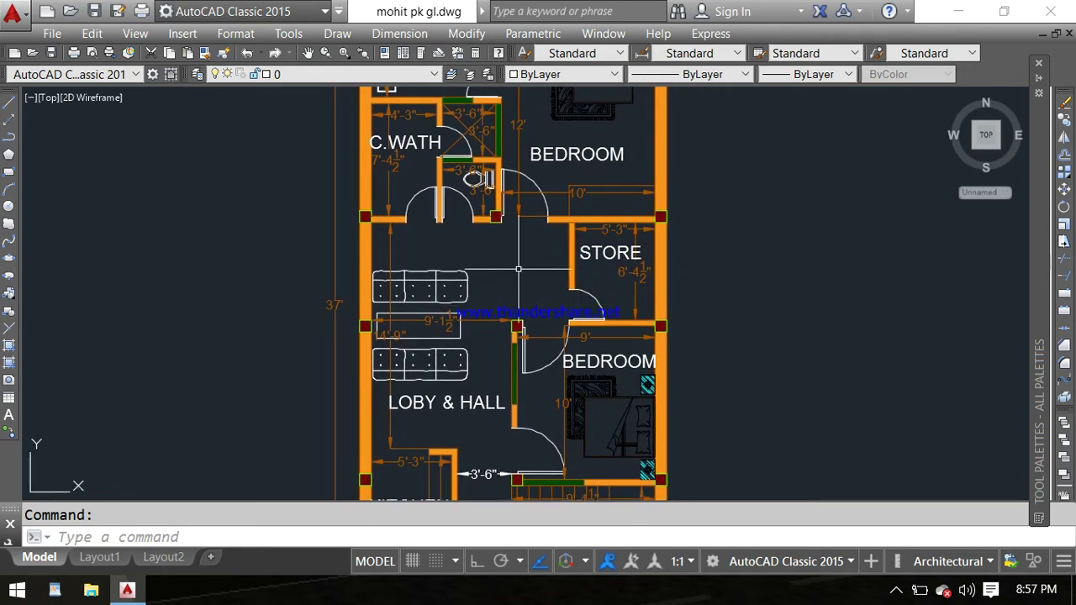
scroll(497, 318, "down", 2)
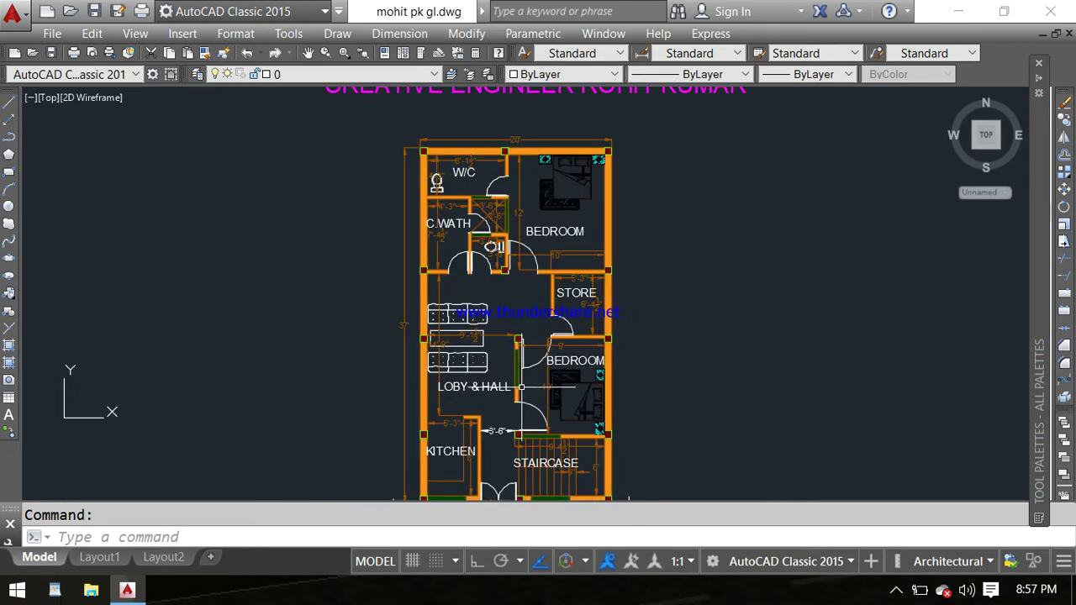
scroll(497, 319, "down", 1)
Step: Pan down to view the kitchen, staircase and road area
middle_click_drag(496, 392, 496, 280)
scroll(497, 319, "up", 2)
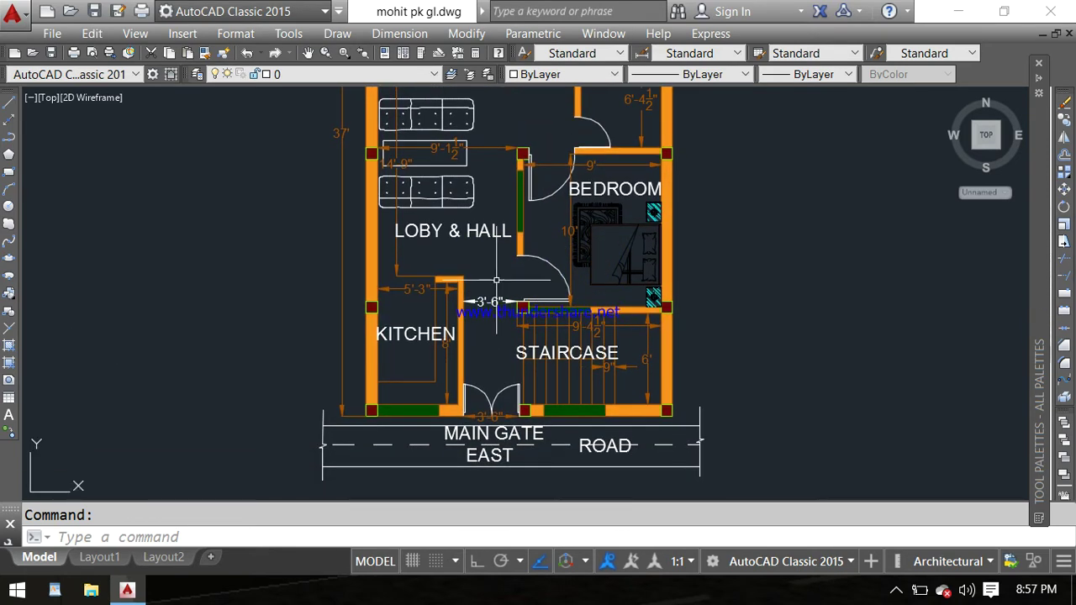
scroll(491, 364, "up", 2)
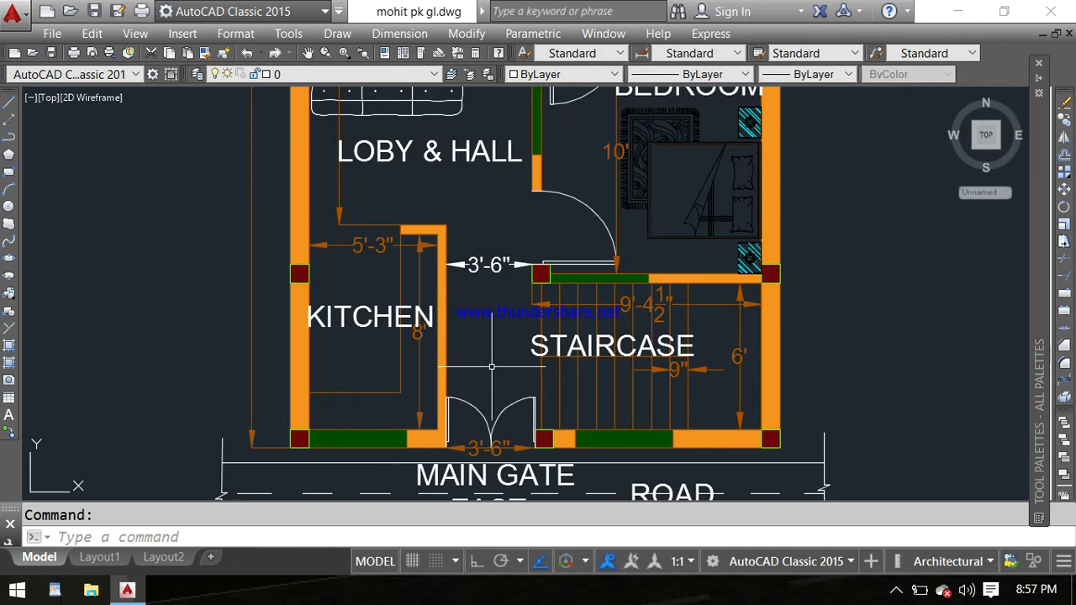
middle_click_drag(491, 366, 492, 306)
scroll(494, 307, "down", 2)
scroll(495, 285, "down", 2)
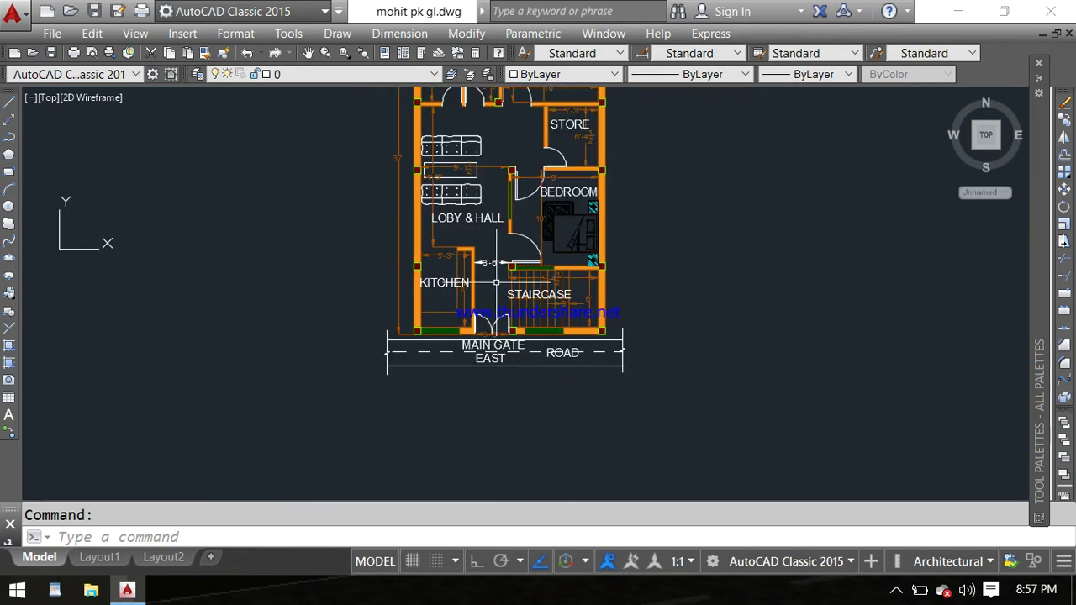
Step: Zoom around the W/C, C.WATH and upper bedroom
middle_click_drag(496, 246, 496, 349)
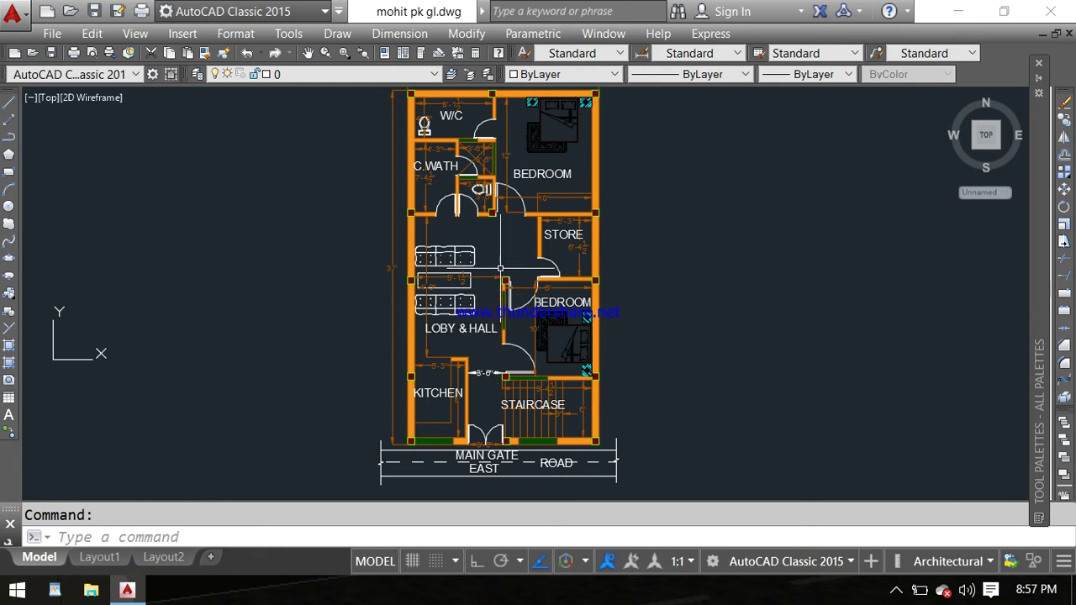
middle_click_drag(500, 264, 501, 283)
scroll(500, 283, "down", 2)
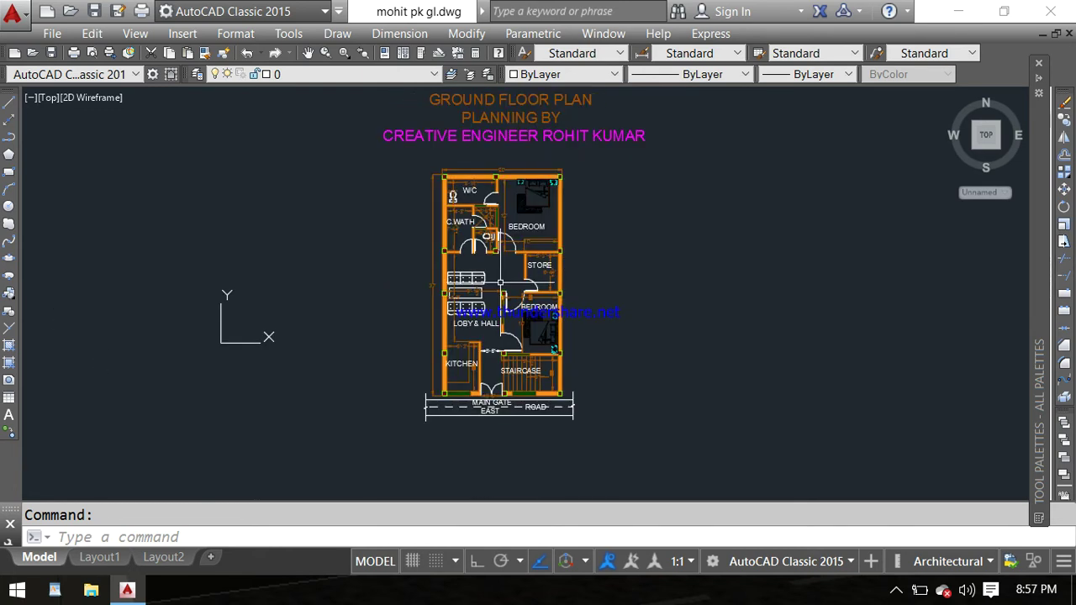
scroll(500, 283, "up", 2)
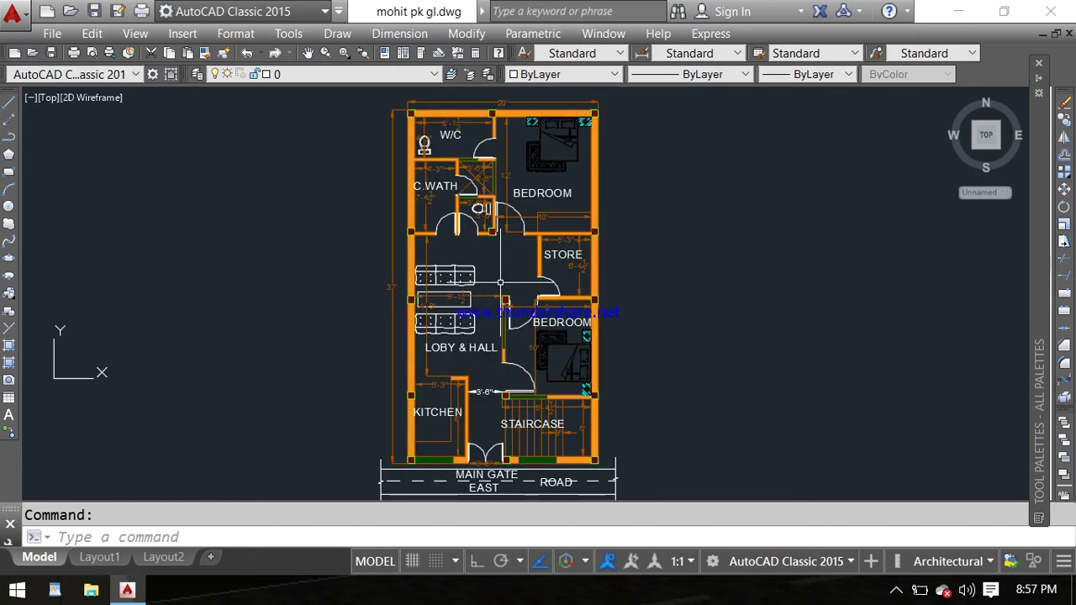
Step: Centre the view on the MAIN GATE EAST area
middle_click_drag(497, 422, 492, 367)
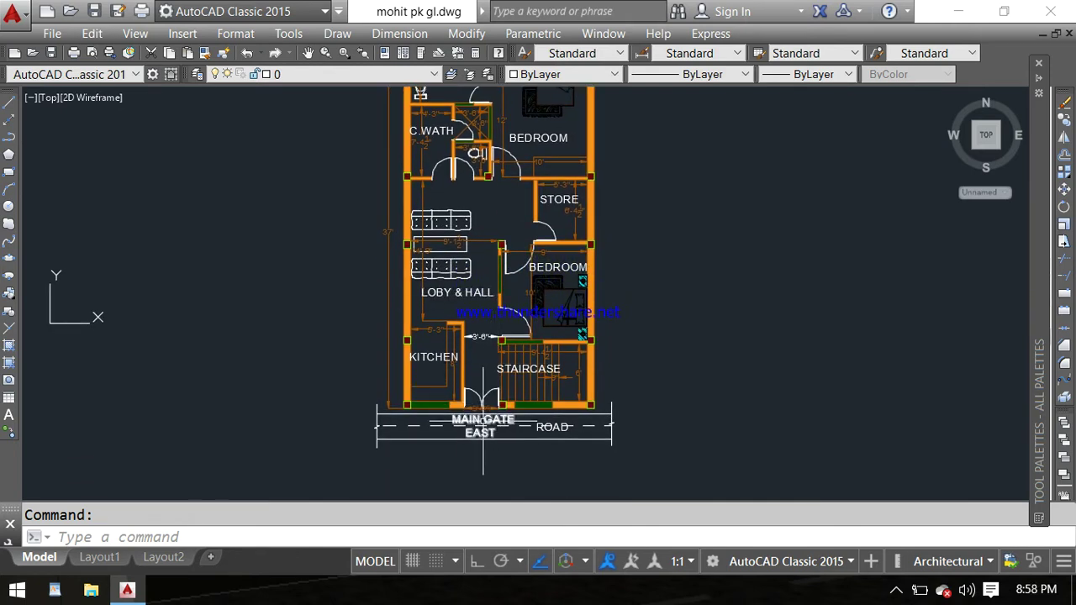
scroll(483, 424, "up", 2)
middle_click_drag(483, 425, 481, 391)
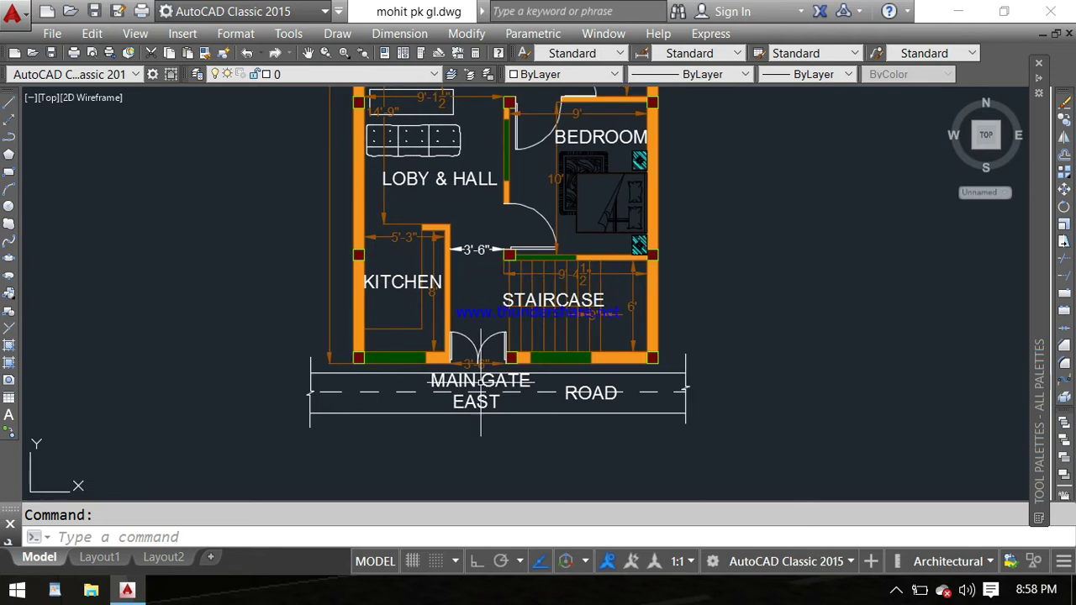
scroll(466, 390, "up", 3)
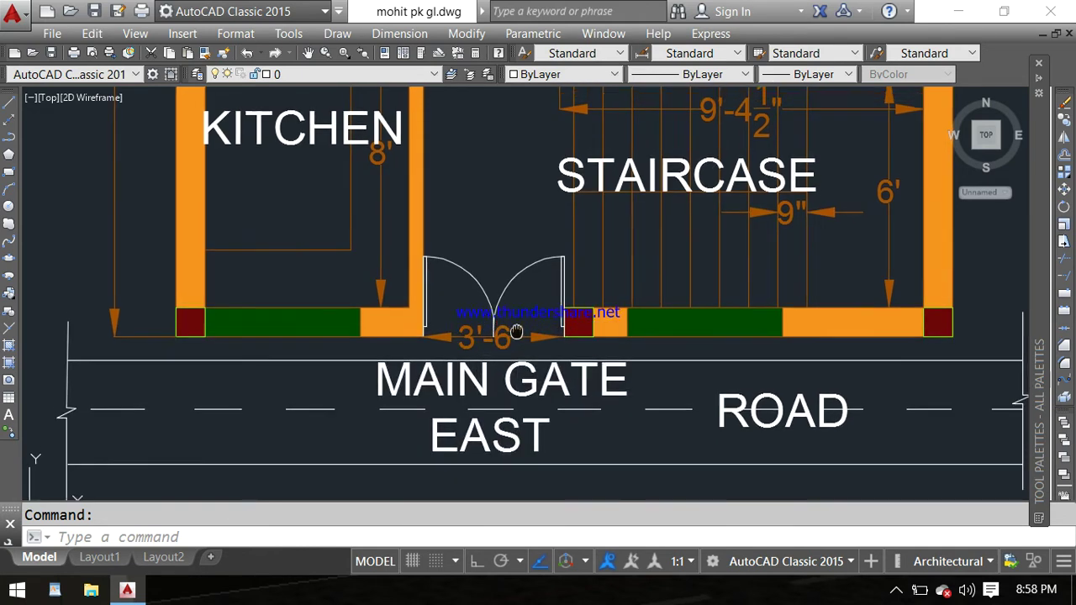
Step: Bring LOBY & HALL and the bedroom above the staircase into view
middle_click_drag(518, 319, 508, 393)
scroll(509, 351, "down", 2)
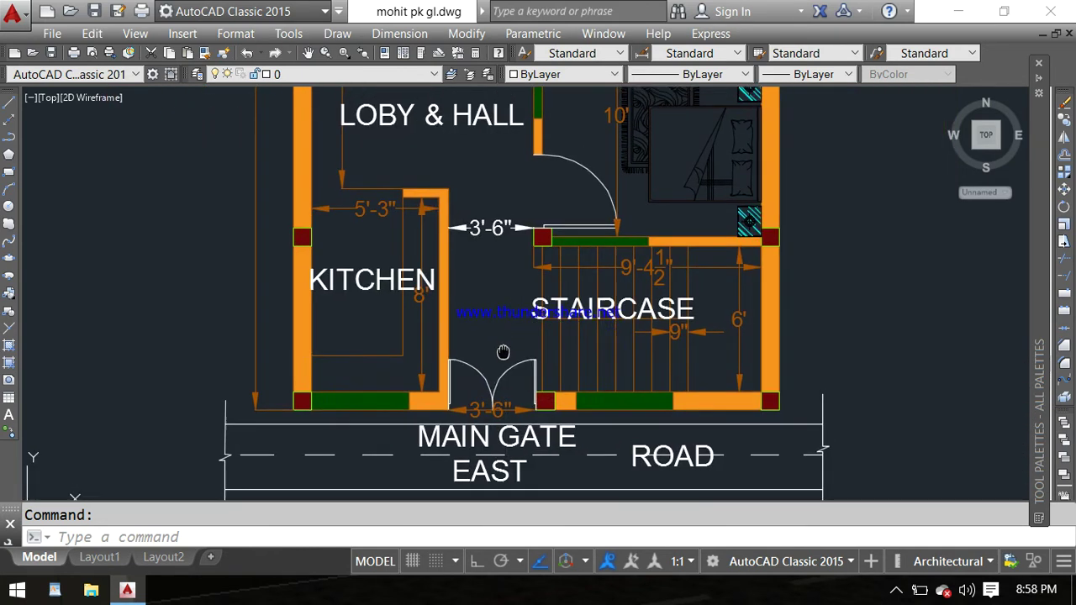
middle_click_drag(512, 302, 507, 348)
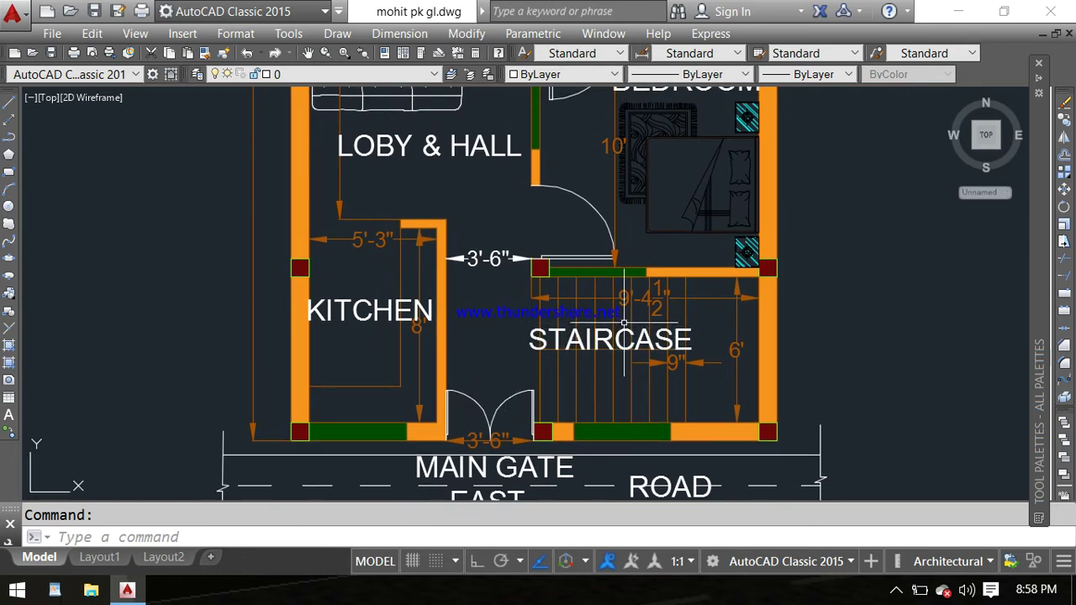
scroll(644, 311, "up", 2)
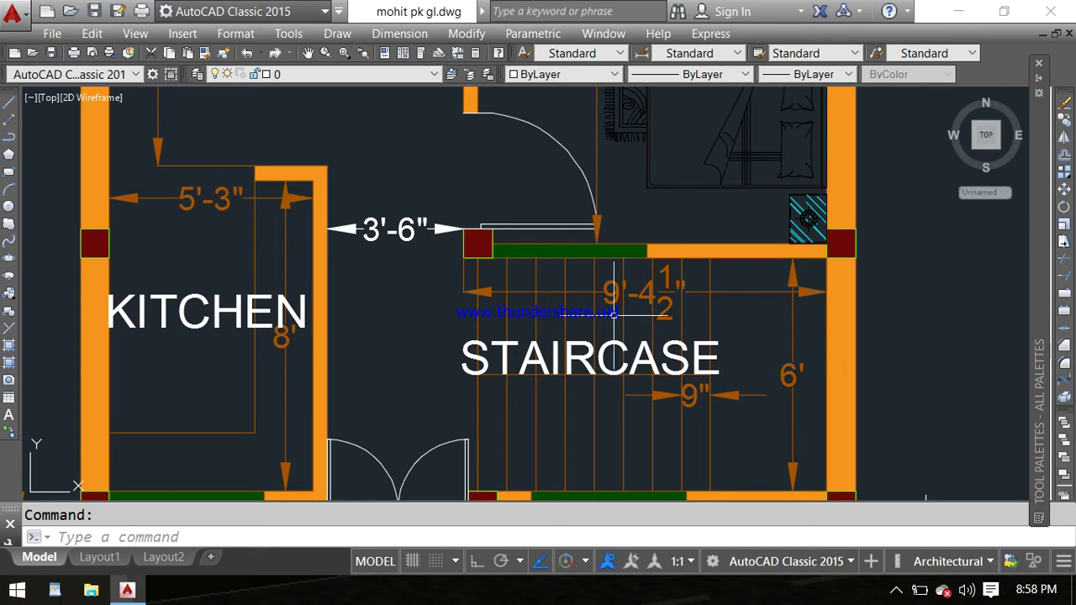
scroll(760, 383, "down", 2)
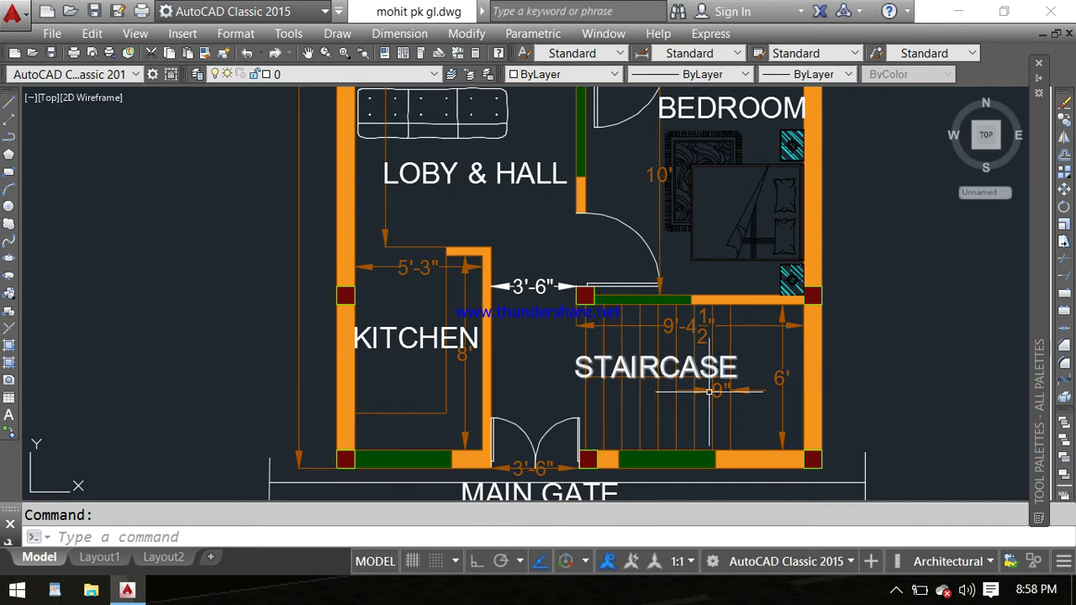
scroll(715, 398, "up", 4)
scroll(716, 397, "down", 6)
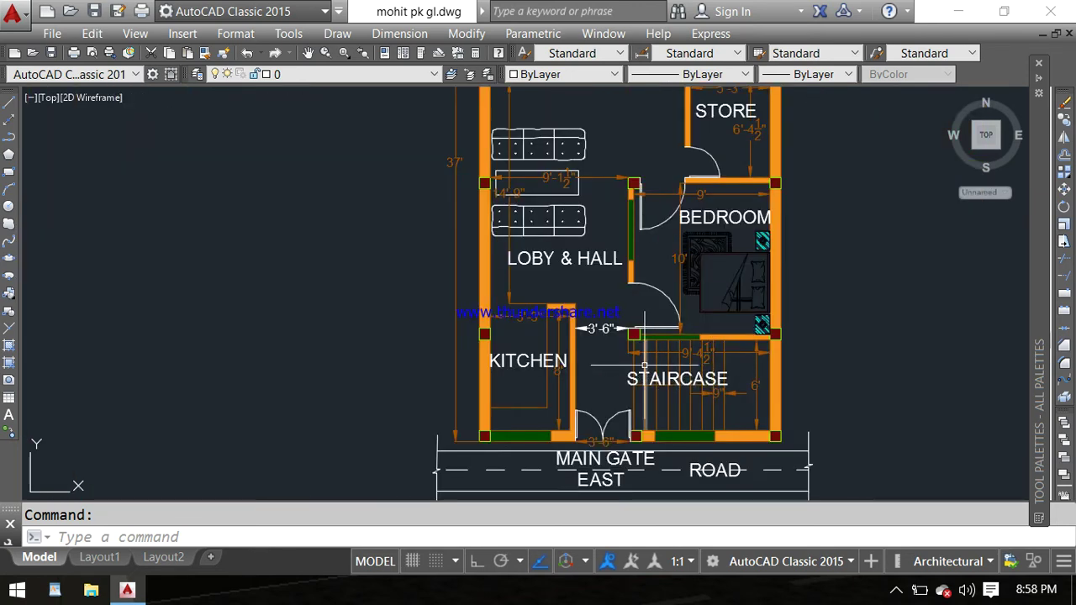
scroll(664, 324, "up", 4)
Step: Recentre the view on the kitchen and staircase
middle_click_drag(645, 399, 624, 293)
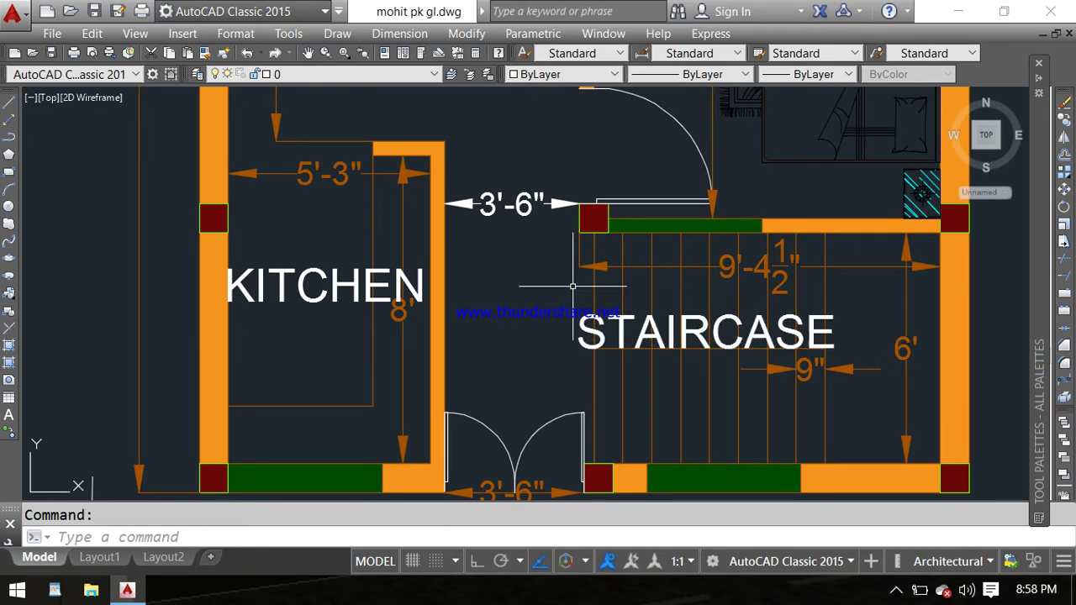
scroll(466, 298, "down", 2)
scroll(470, 289, "up", 2)
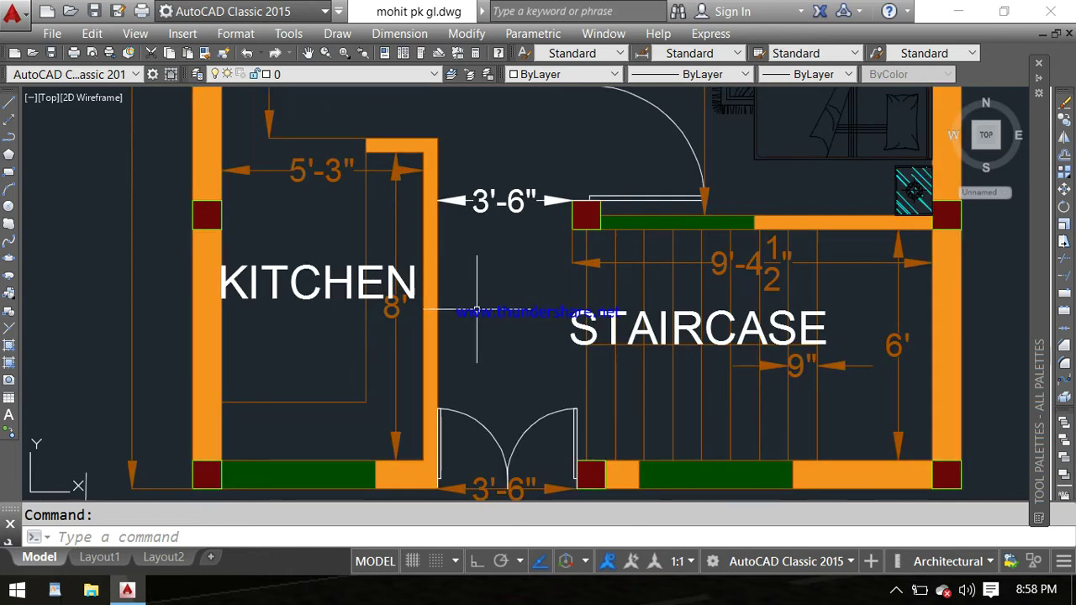
scroll(494, 219, "down", 1)
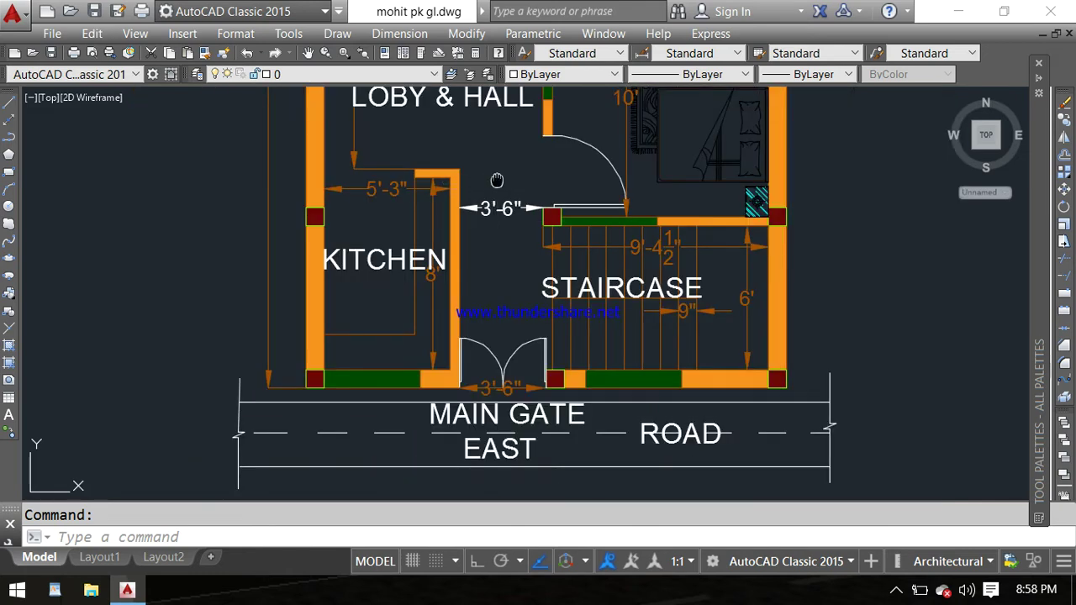
Step: Pan to the bedroom and lobby, showing more of the lobby
mouse_move(492, 177)
middle_mouse_down()
mouse_move(487, 303)
mouse_move(523, 311)
mouse_move(498, 326)
middle_mouse_up()
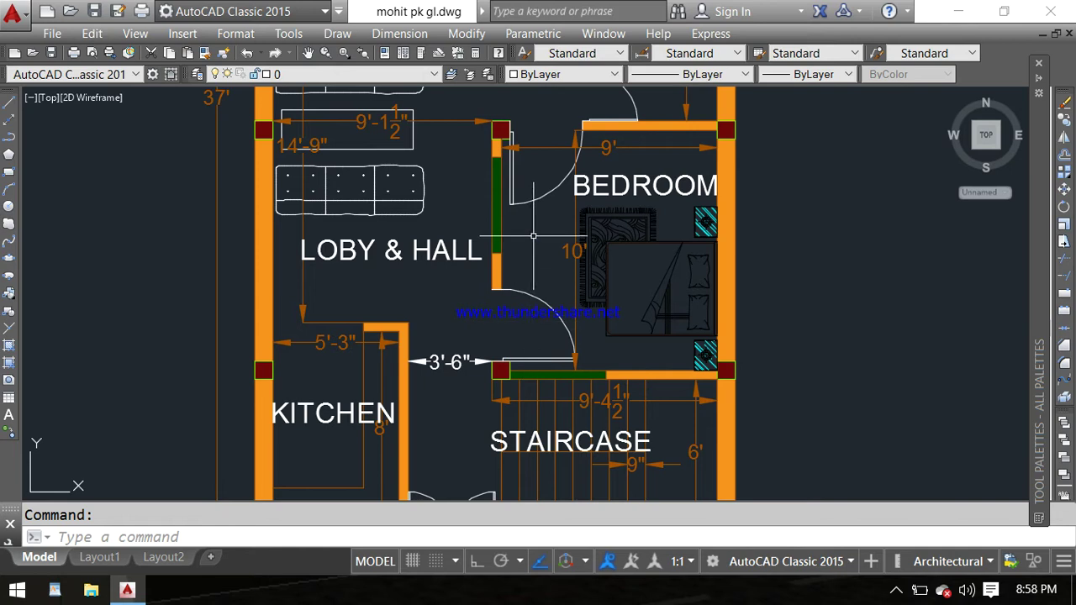
middle_click_drag(535, 204, 530, 266)
scroll(529, 266, "down", 2)
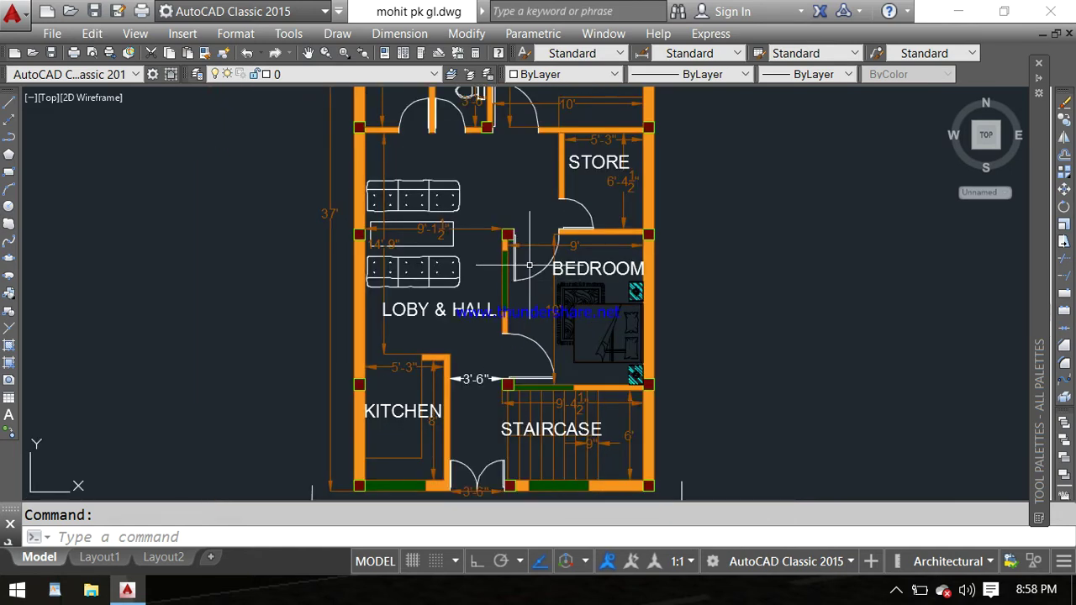
scroll(529, 258, "up", 2)
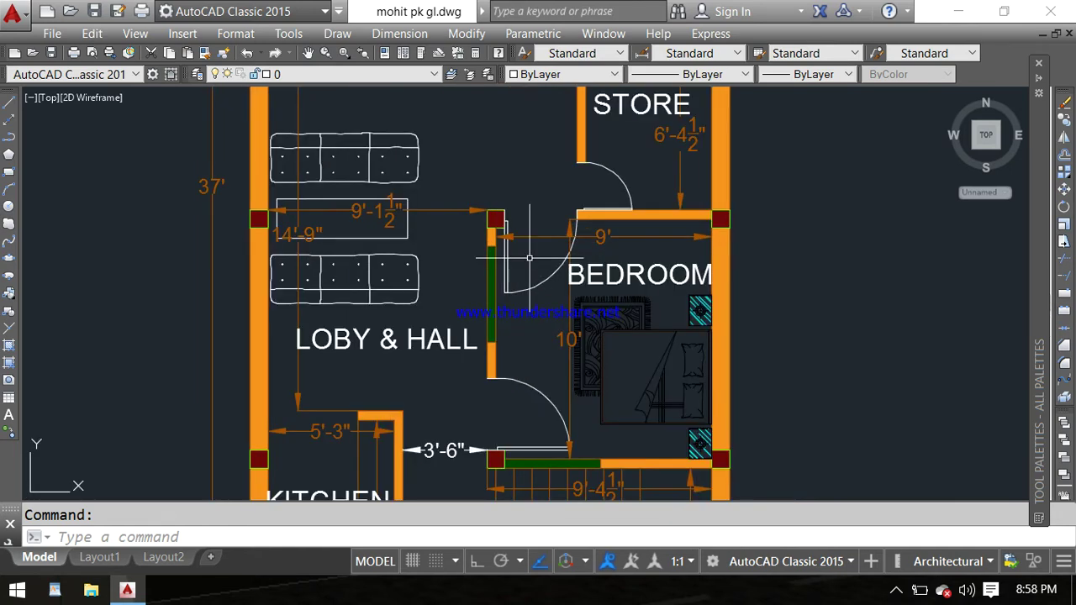
scroll(515, 317, "down", 2)
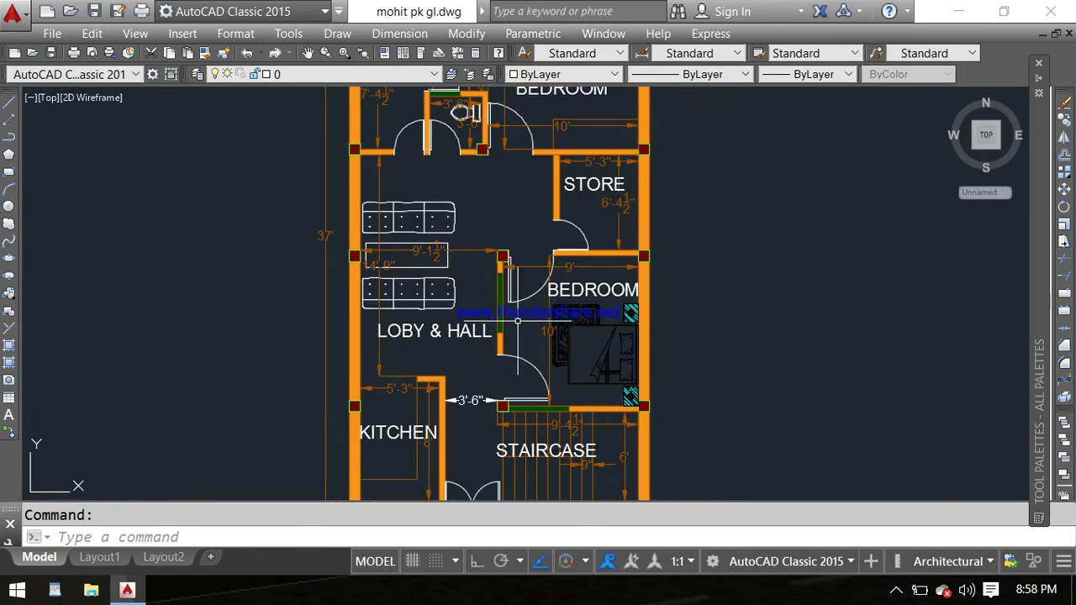
Step: Zoom out to the whole plan including the road, then toward the staircase wall
middle_click_drag(514, 317, 479, 249)
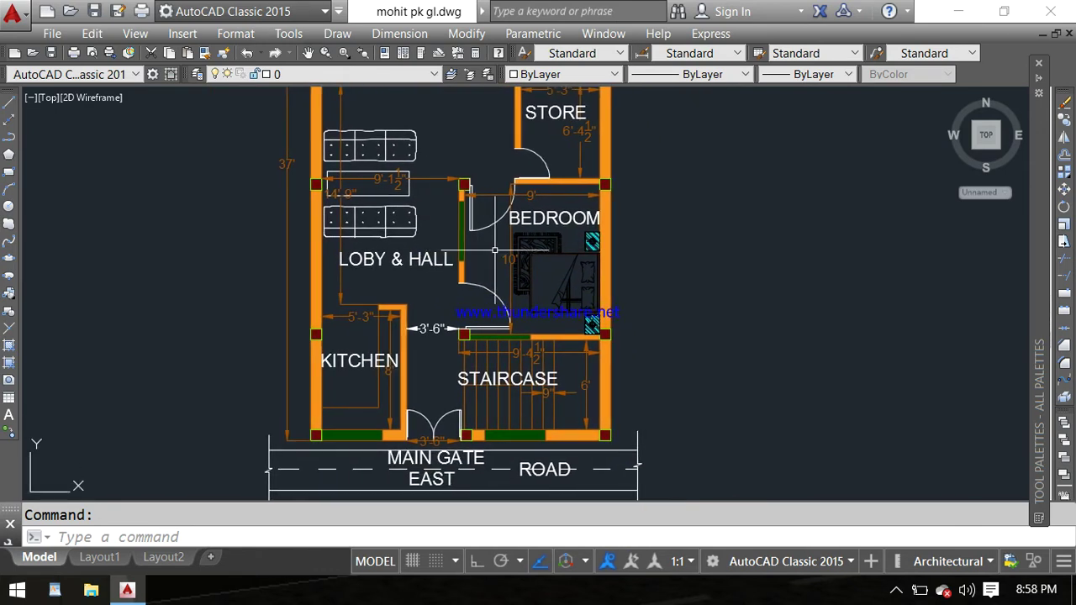
scroll(491, 250, "up", 2)
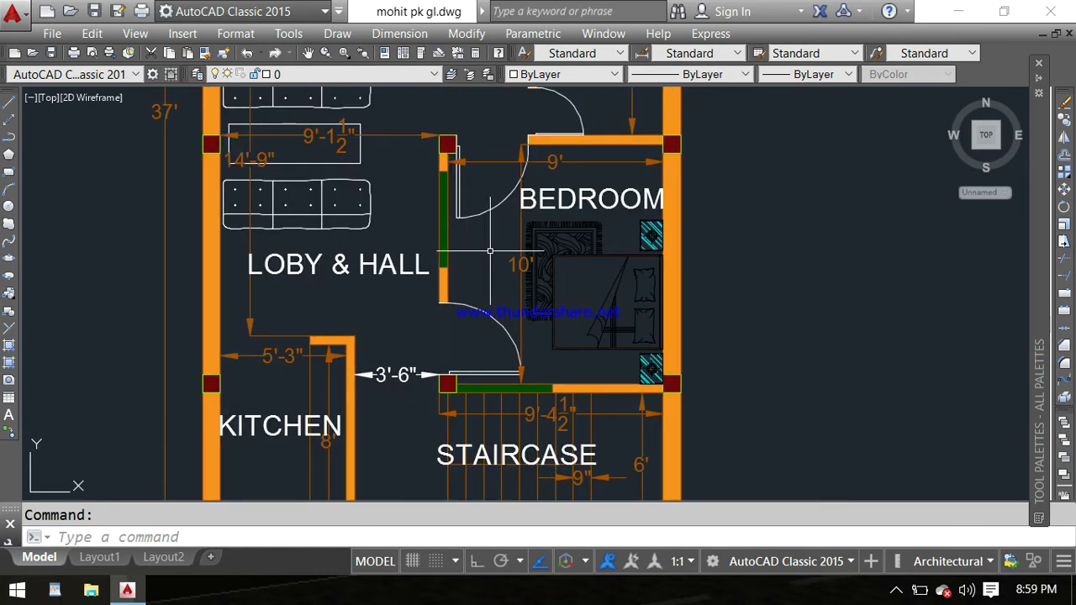
middle_click_drag(492, 269, 485, 237)
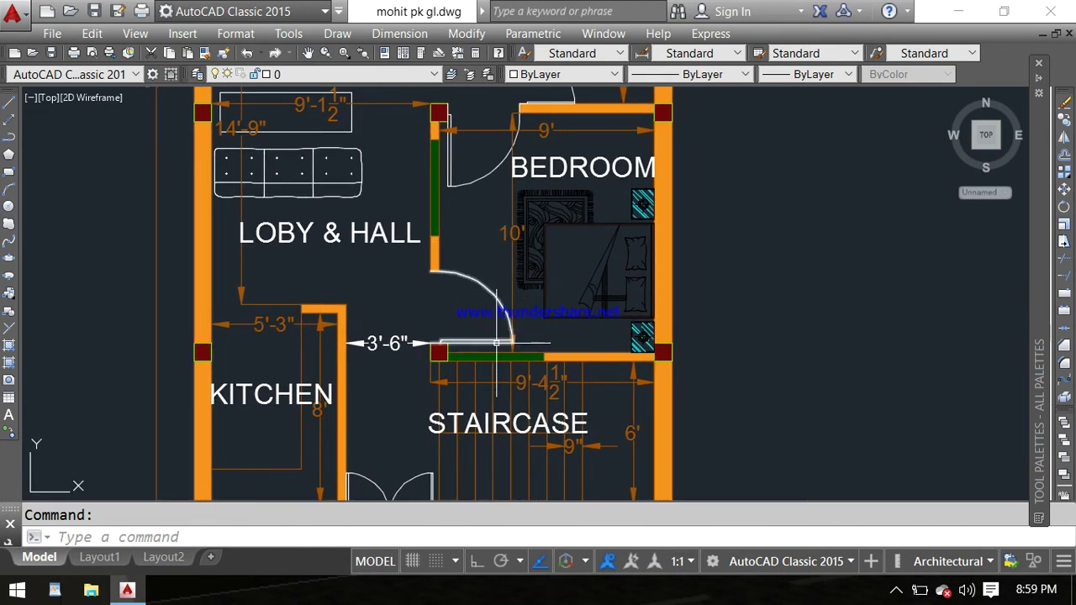
scroll(499, 357, "up", 2)
scroll(497, 355, "up", 2)
scroll(497, 422, "down", 2)
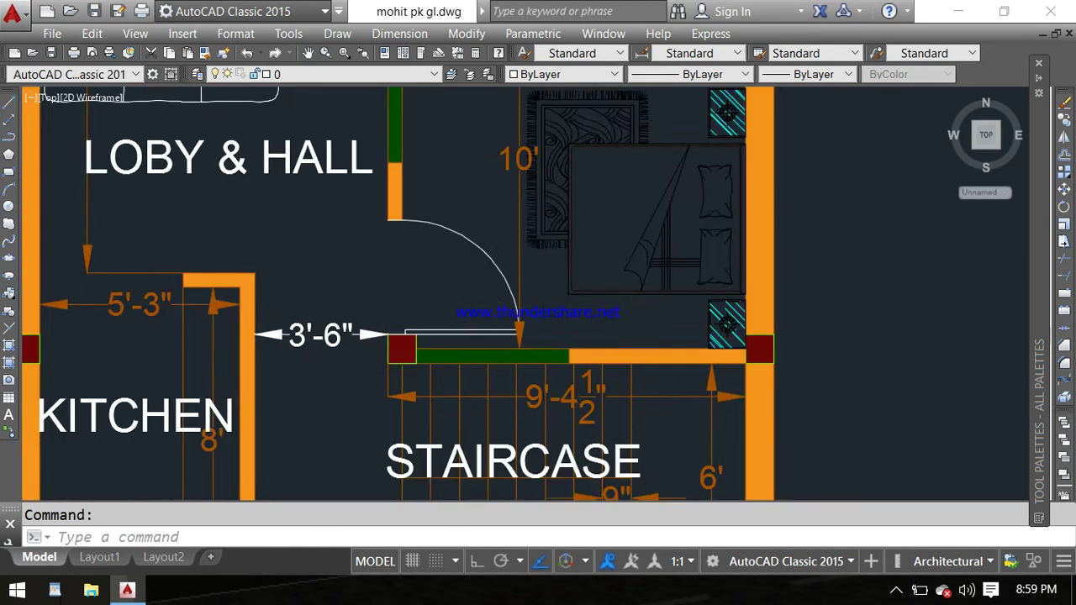
scroll(474, 362, "down", 2)
Step: Bring the store above the bedroom into view
middle_click_drag(430, 178, 452, 264)
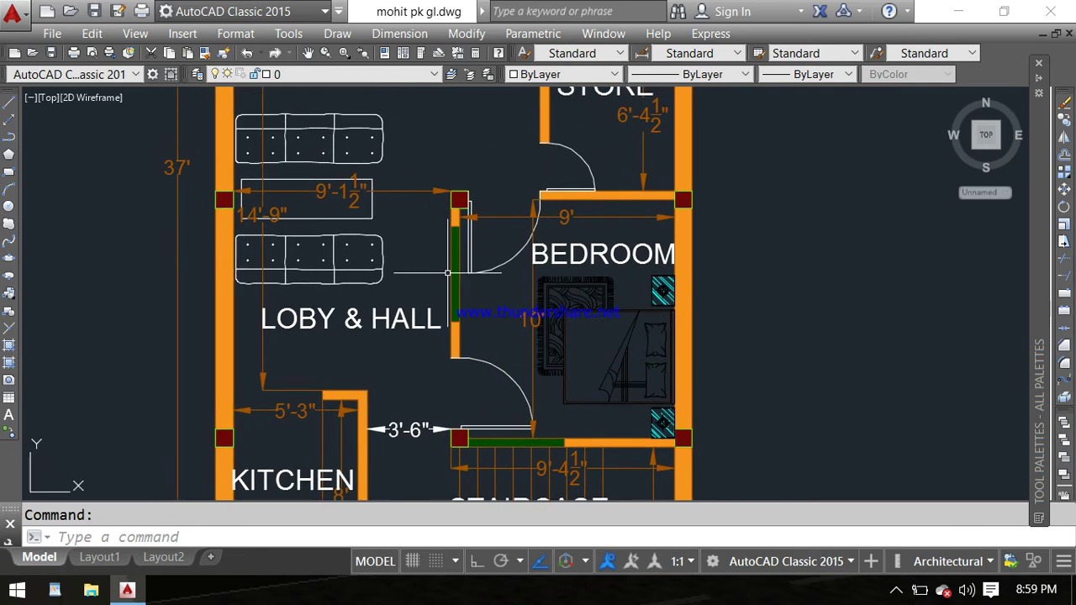
scroll(454, 265, "down", 2)
scroll(454, 265, "down", 2)
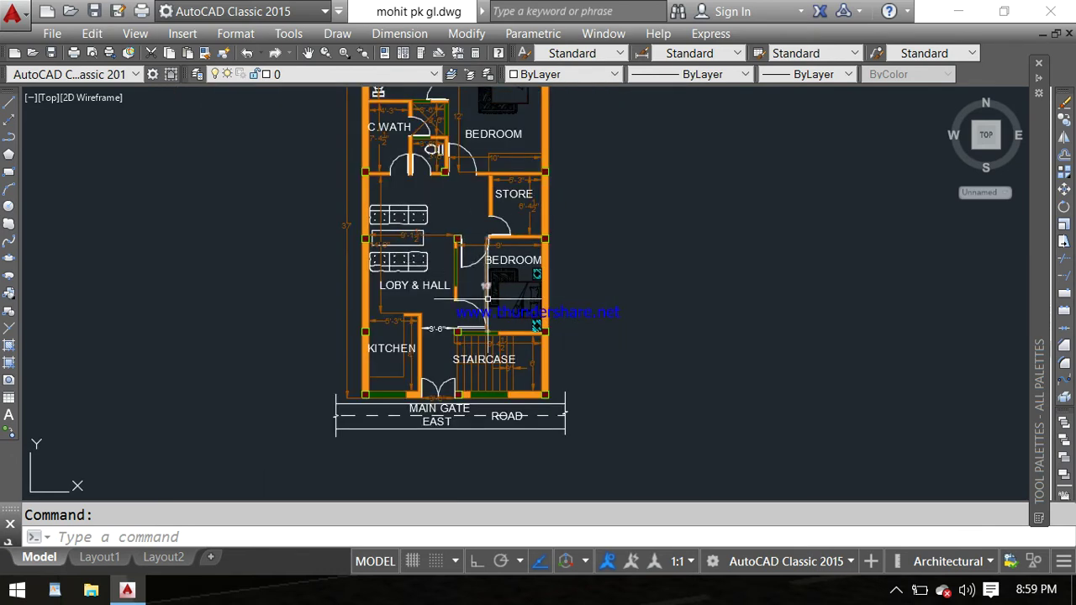
scroll(492, 386, "up", 2)
Step: Enlarge the kitchen, staircase and road area
middle_click_drag(491, 386, 476, 322)
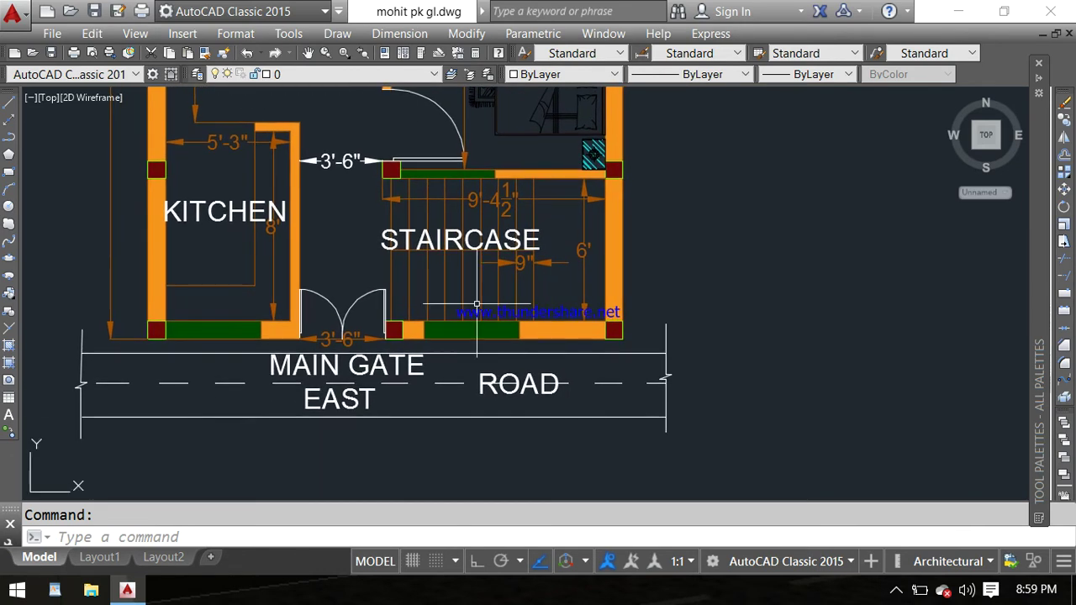
scroll(477, 330, "up", 2)
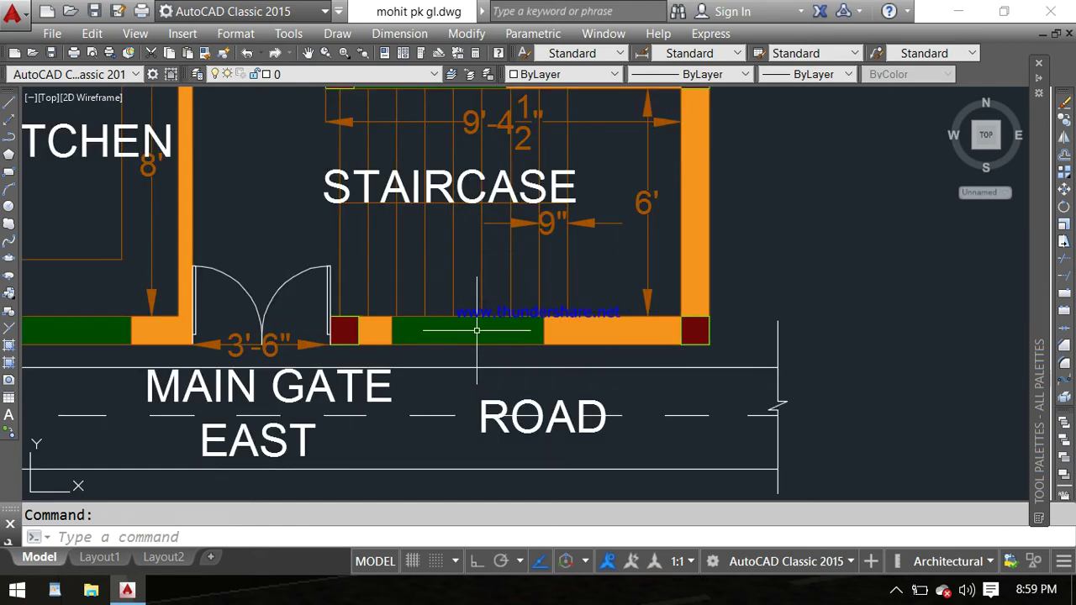
scroll(476, 330, "down", 2)
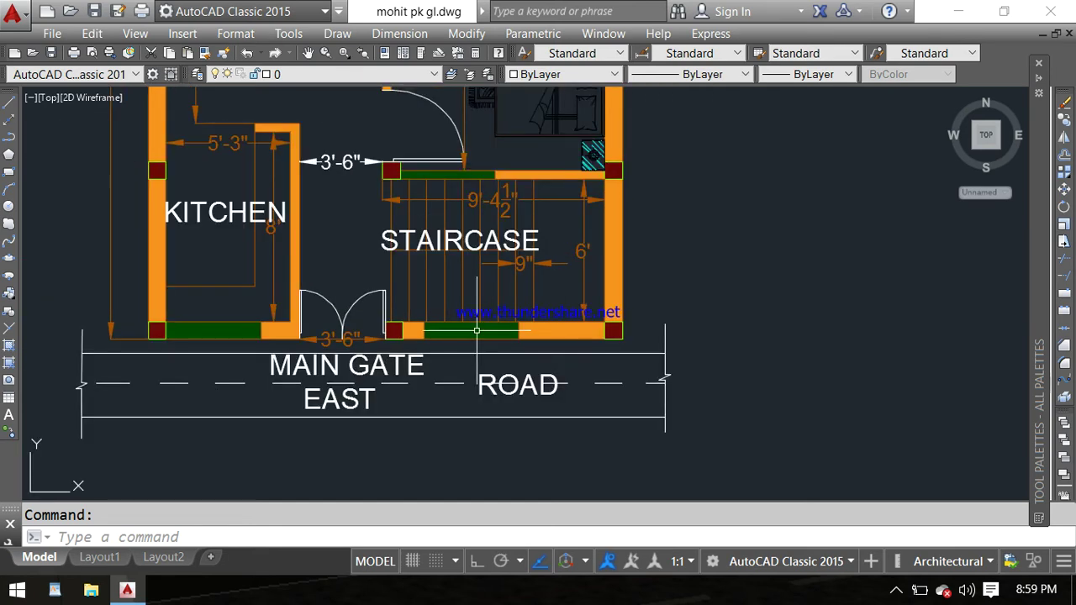
scroll(477, 330, "down", 2)
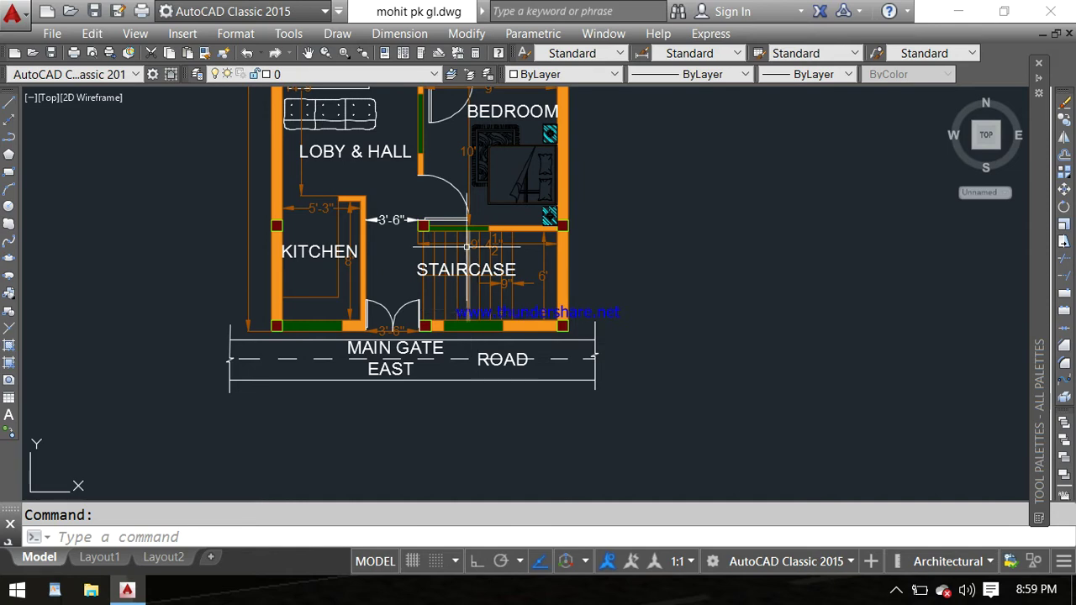
Step: Centre and enlarge the store and upper lobby
middle_click_drag(454, 231, 458, 386)
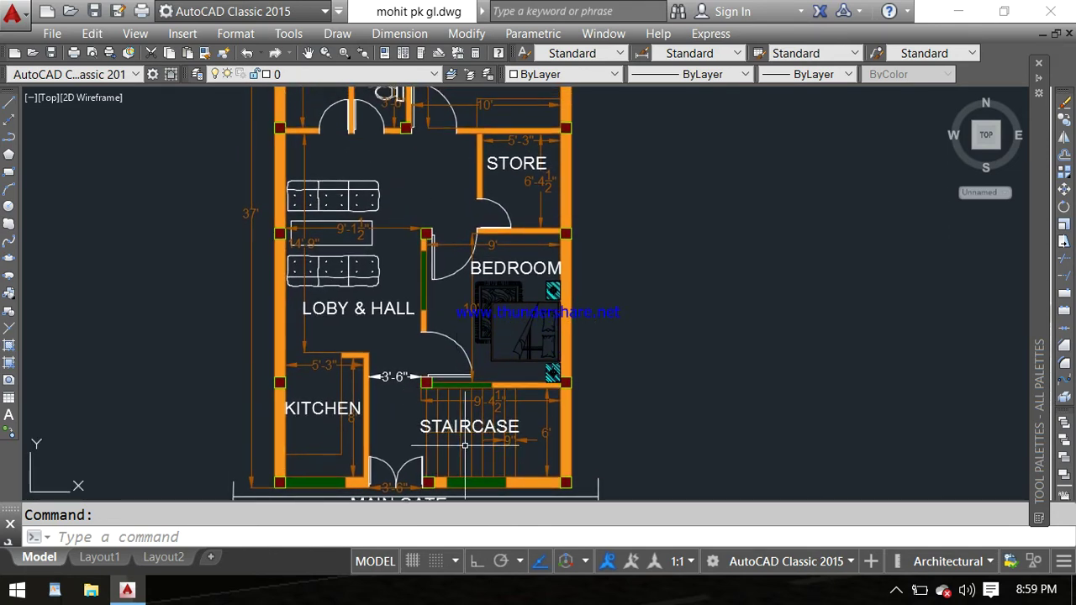
middle_click_drag(431, 197, 471, 195)
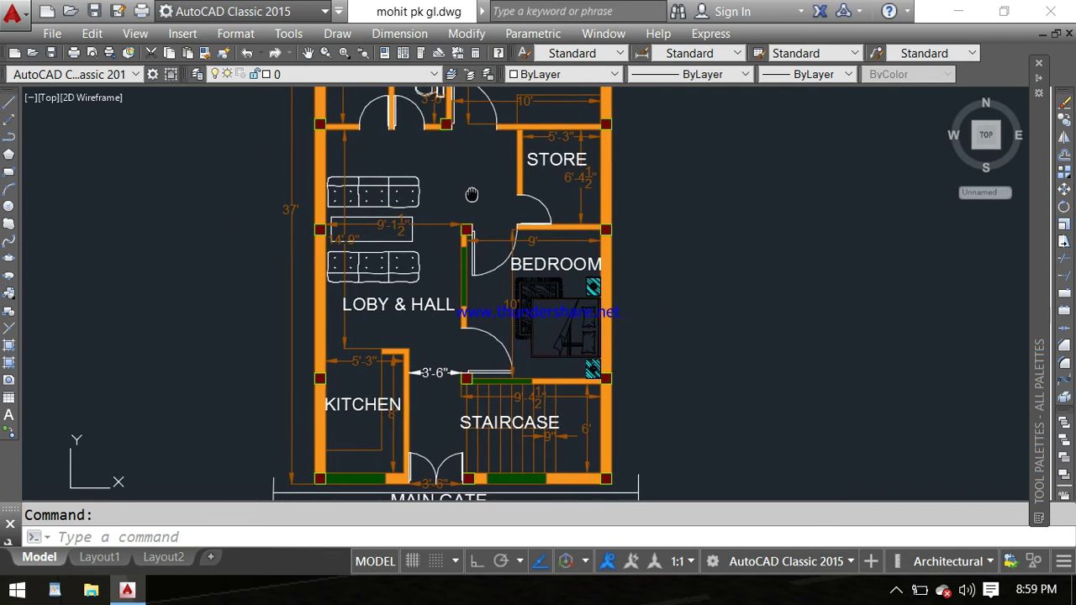
scroll(351, 269, "up", 2)
scroll(352, 269, "down", 1)
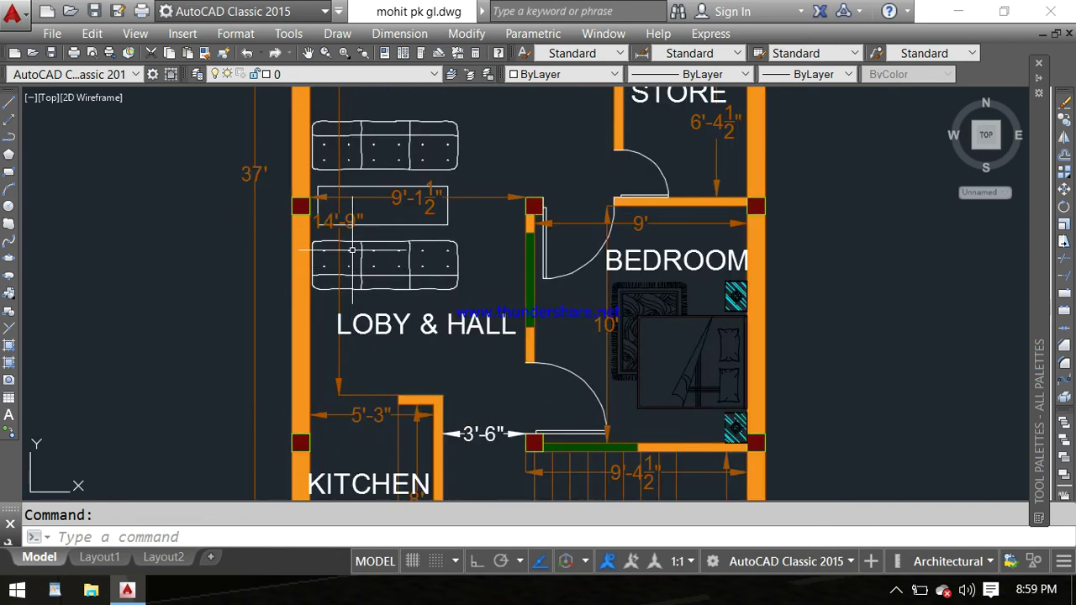
scroll(361, 252, "down", 1)
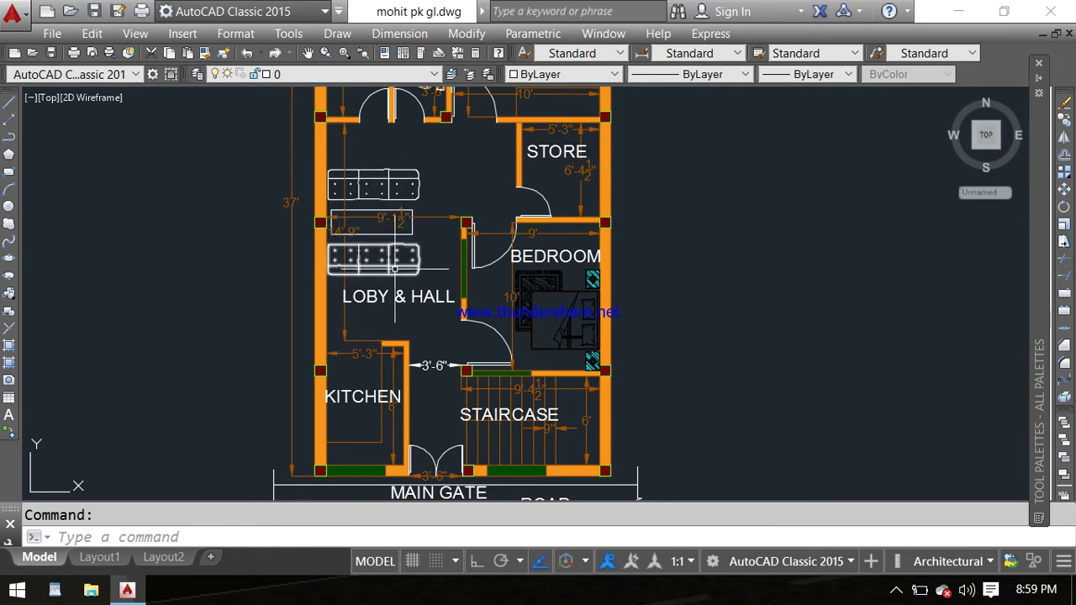
Step: Inspect the EAST and ROAD labels and look closely at the kitchen wall
middle_click_drag(391, 312, 398, 251)
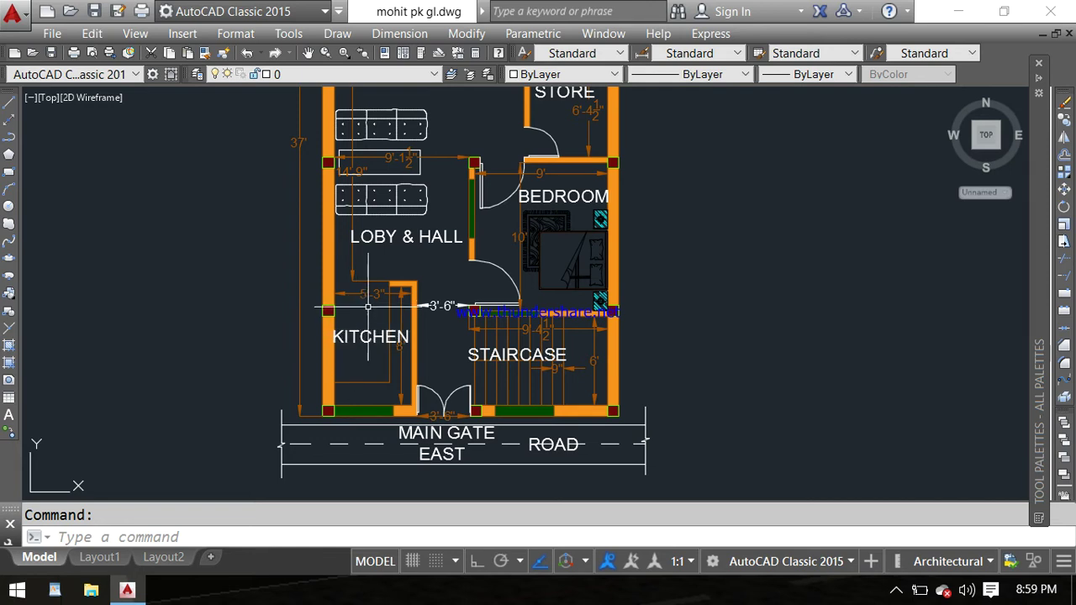
scroll(367, 306, "up", 2)
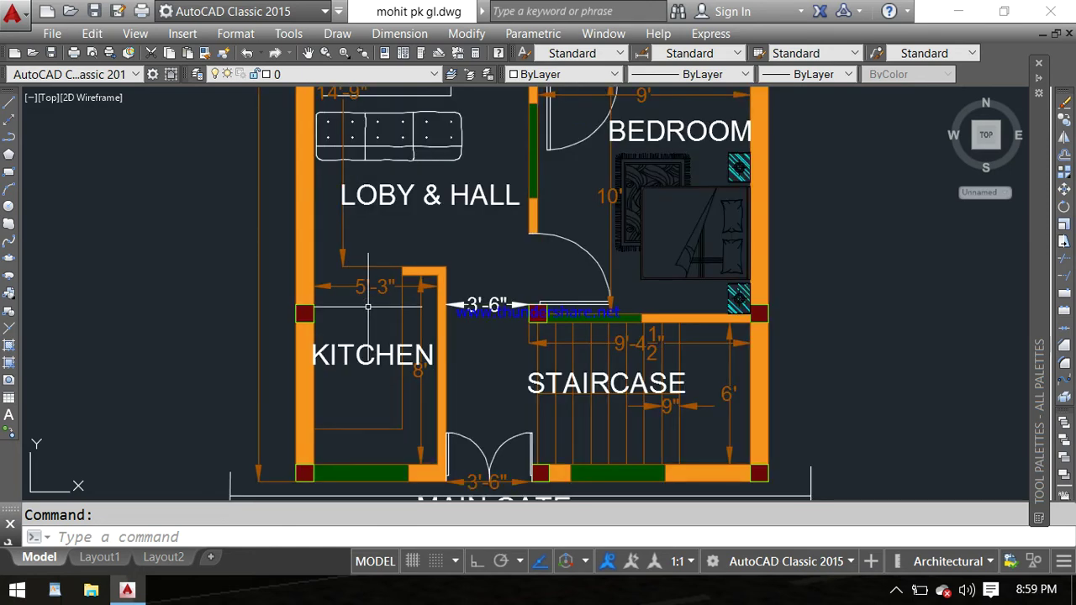
scroll(367, 307, "down", 2)
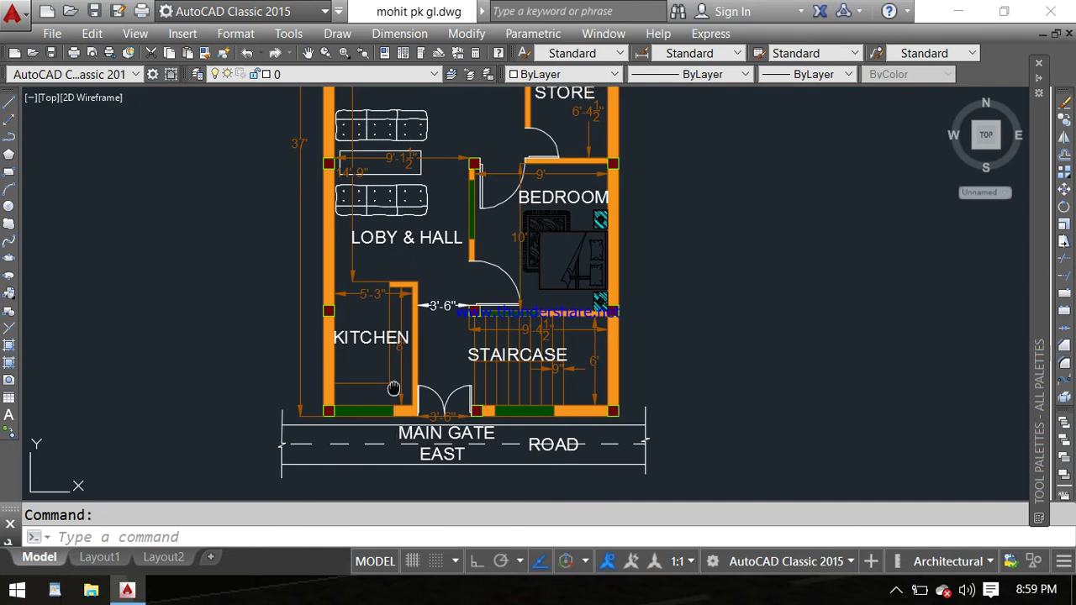
middle_click_drag(393, 388, 391, 334)
scroll(390, 334, "up", 2)
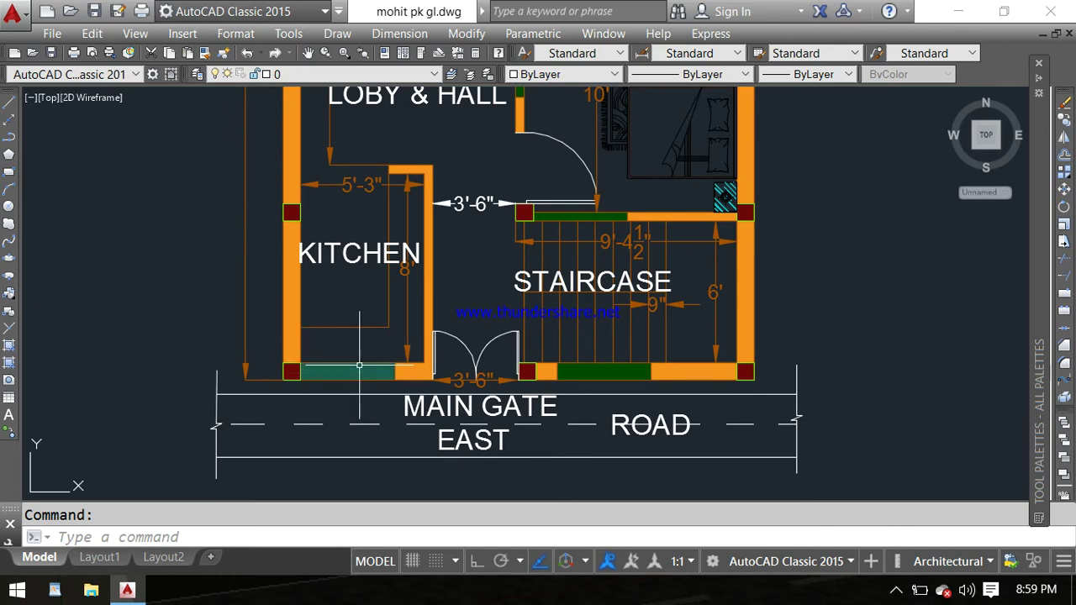
scroll(360, 347, "down", 1)
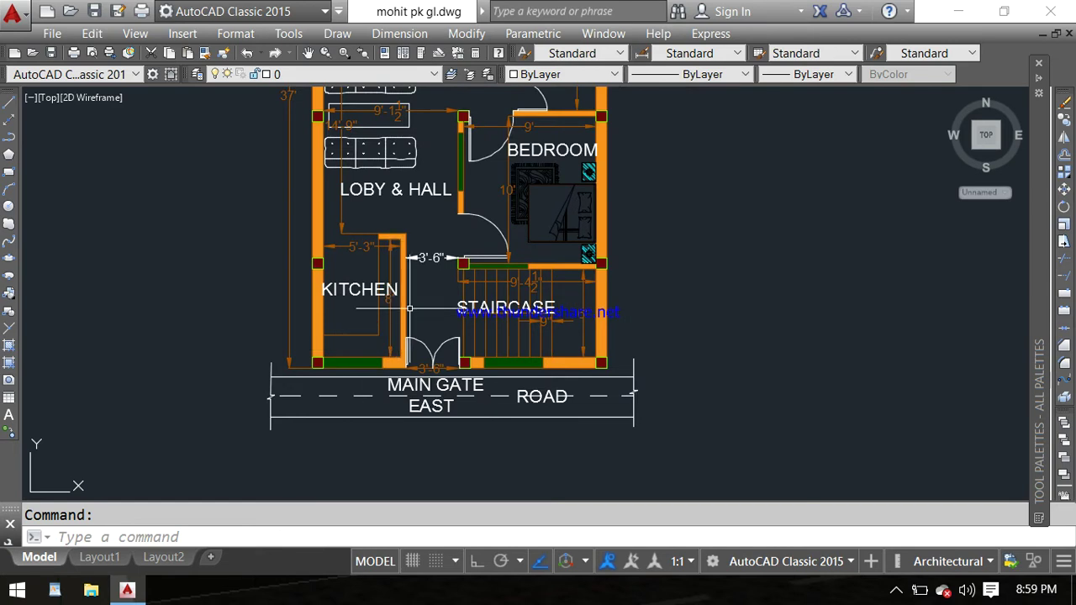
scroll(402, 298, "up", 2)
scroll(402, 298, "down", 1)
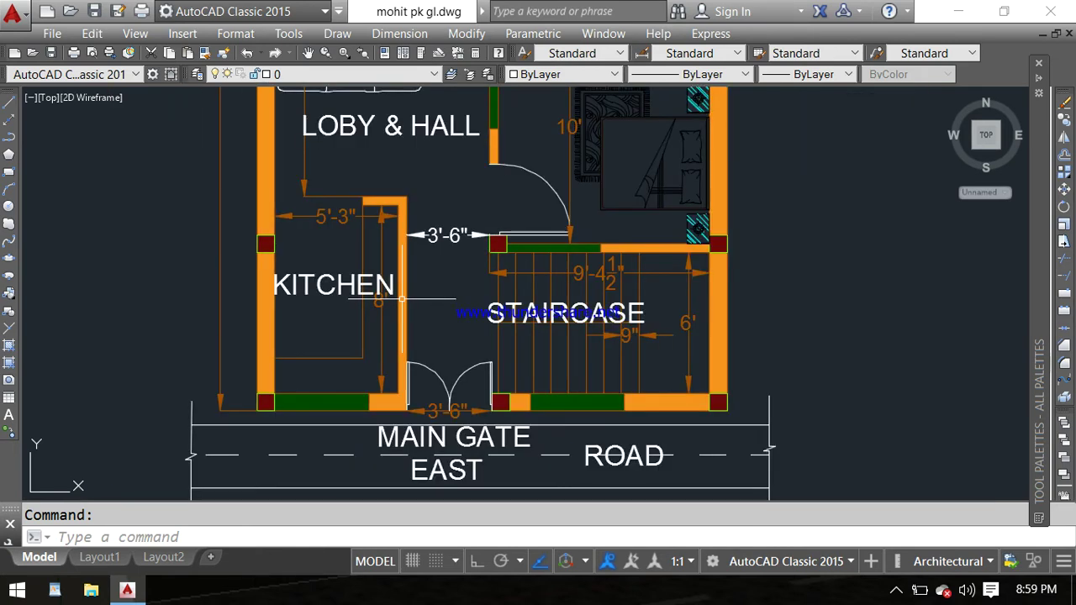
scroll(402, 298, "up", 1)
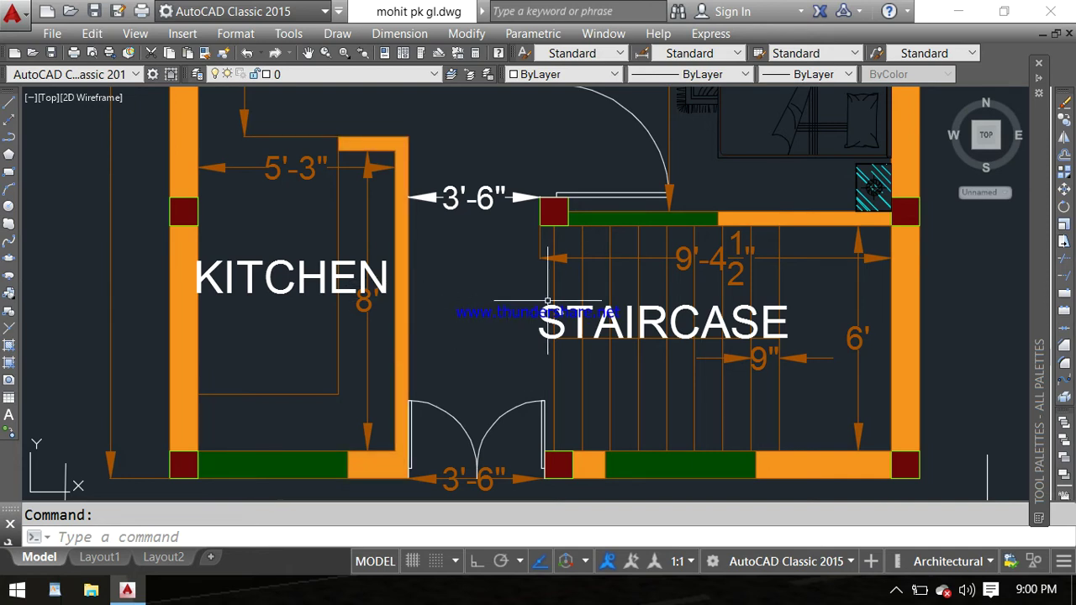
scroll(483, 332, "down", 1)
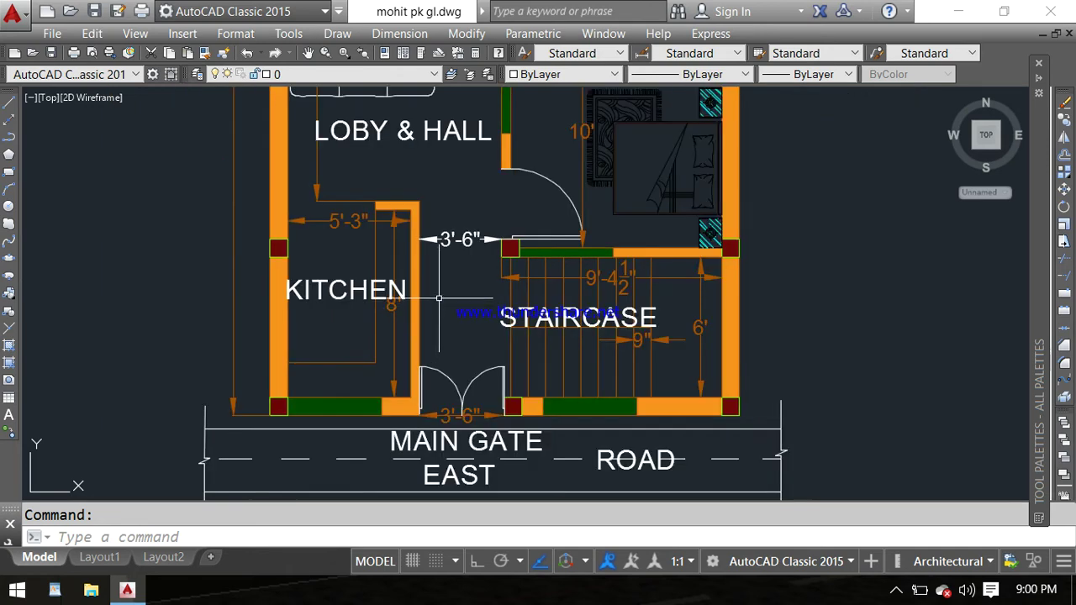
Step: Bring Loby & Hall, the bedroom and the Store into view
middle_click_drag(428, 251, 478, 365)
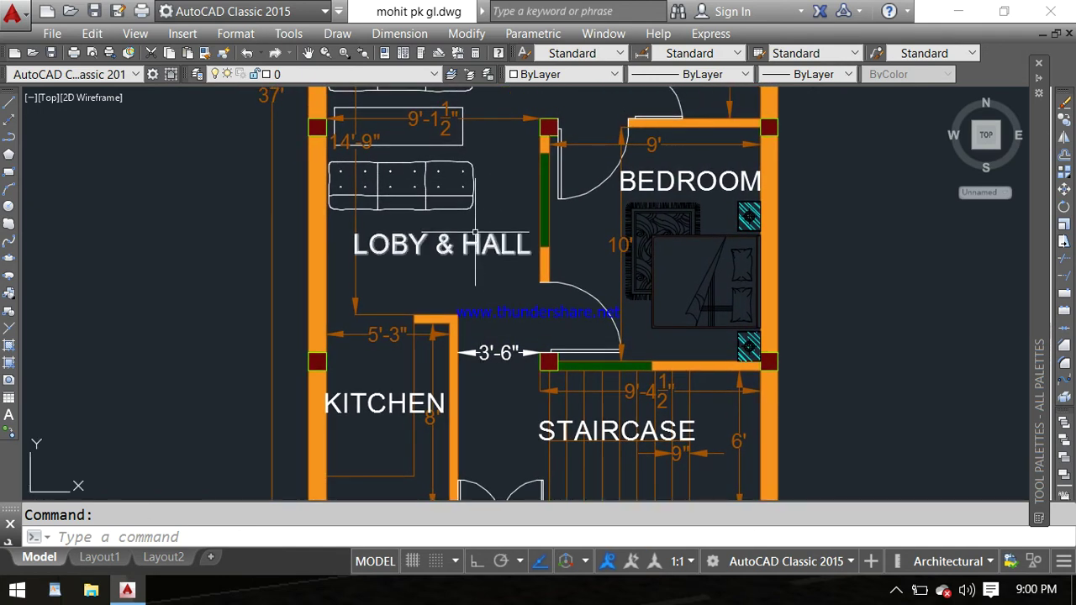
middle_click_drag(476, 173, 468, 383)
scroll(465, 350, "down", 2)
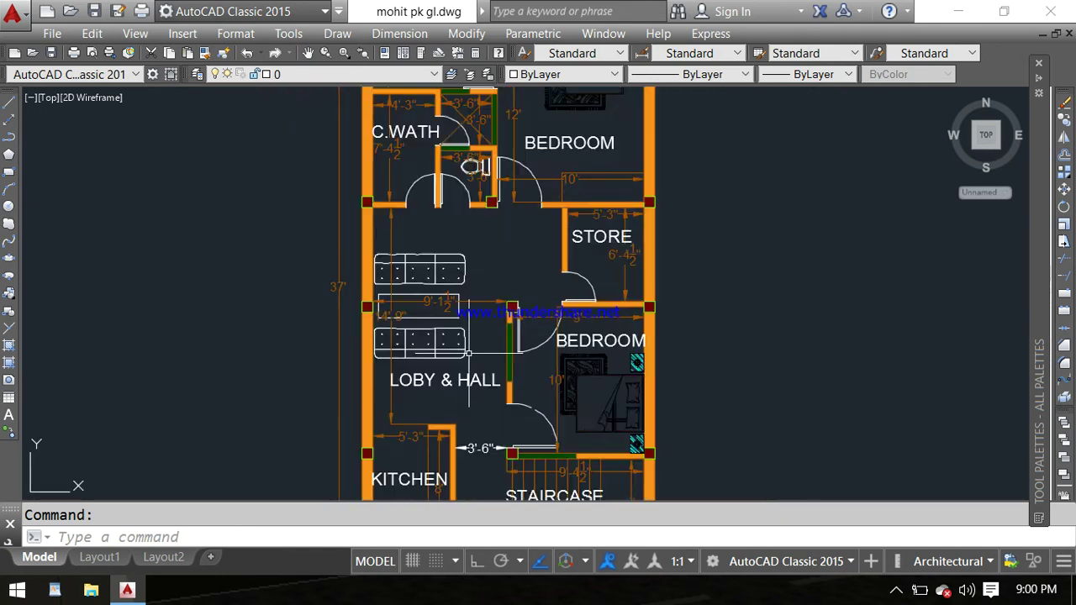
scroll(466, 350, "down", 2)
scroll(488, 308, "up", 2)
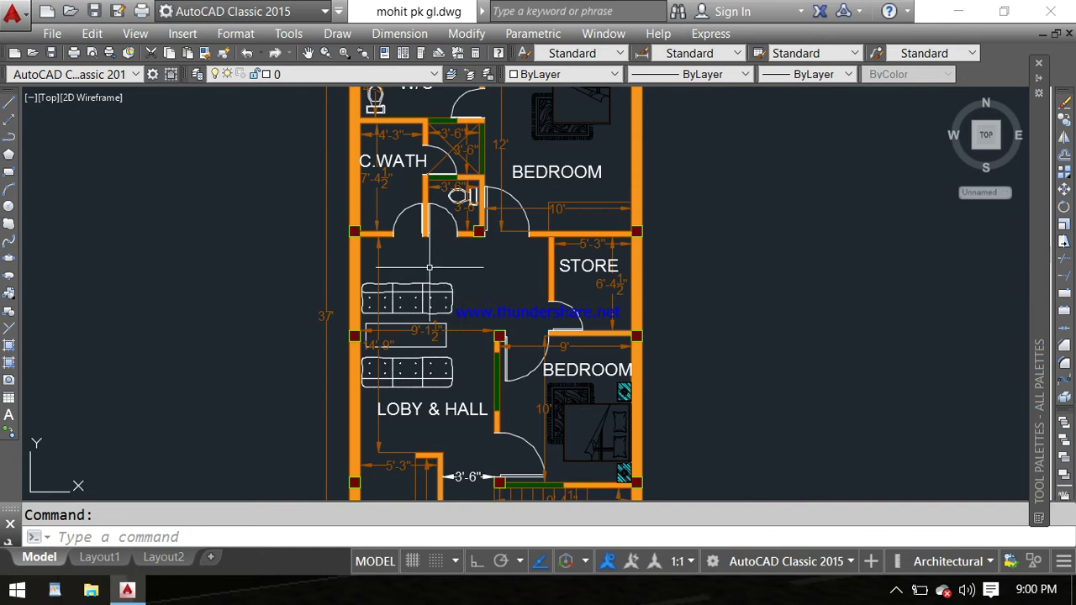
Step: Zoom to the W/C, Bedroom and Store at the plan's top
middle_click_drag(452, 273, 454, 324)
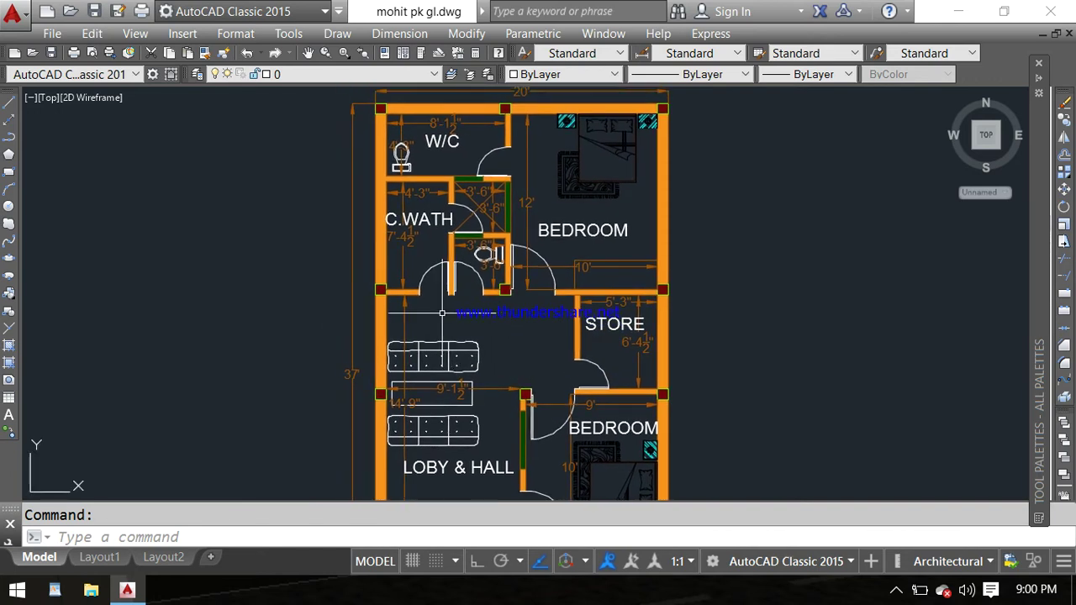
scroll(436, 315, "up", 2)
middle_click_drag(394, 206, 402, 280)
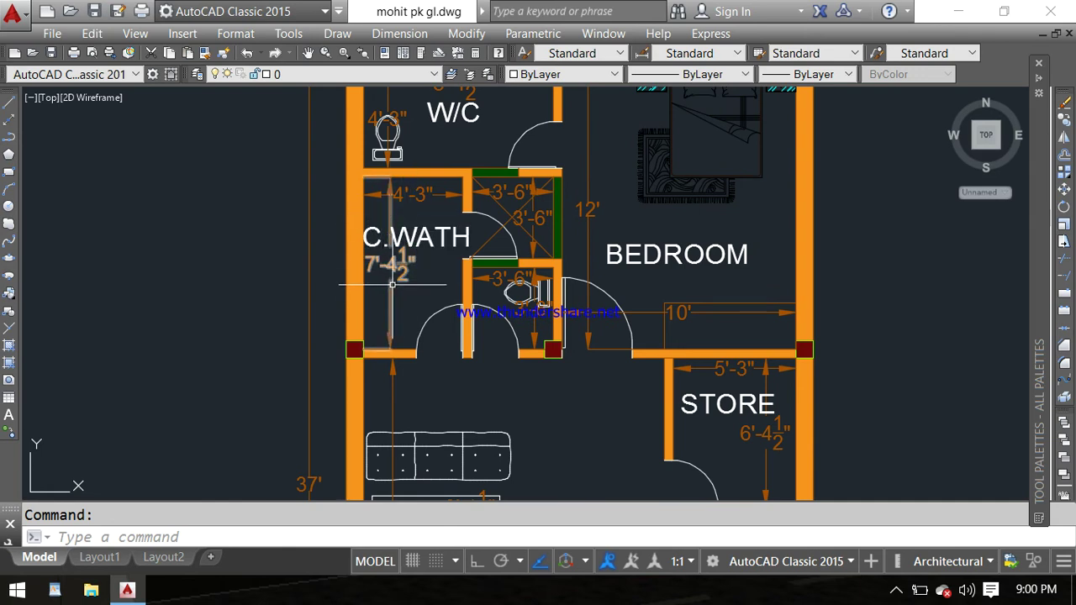
scroll(422, 288, "down", 2)
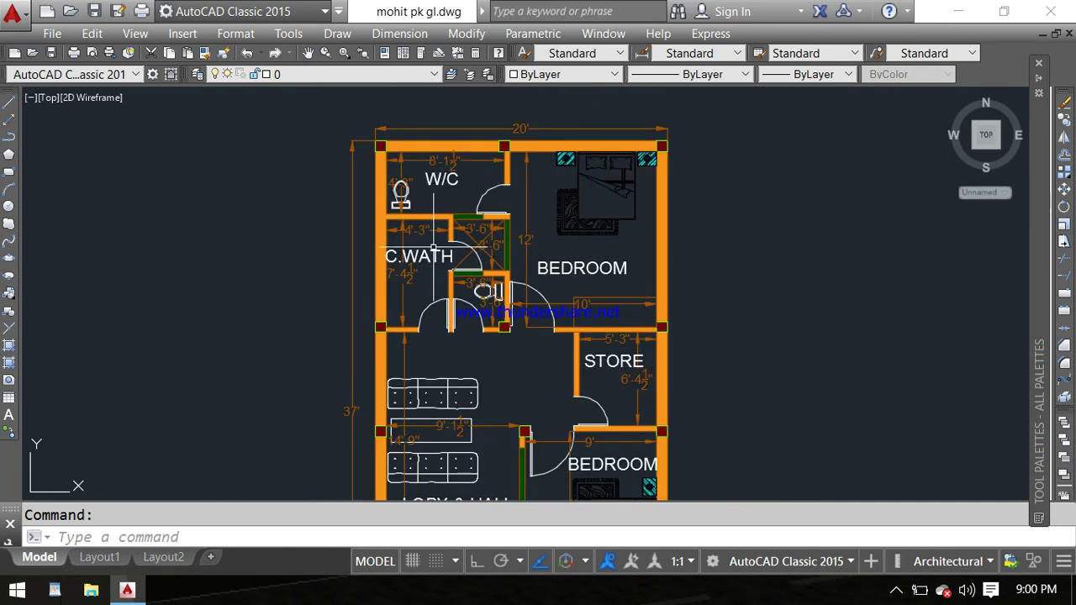
scroll(450, 246, "up", 4)
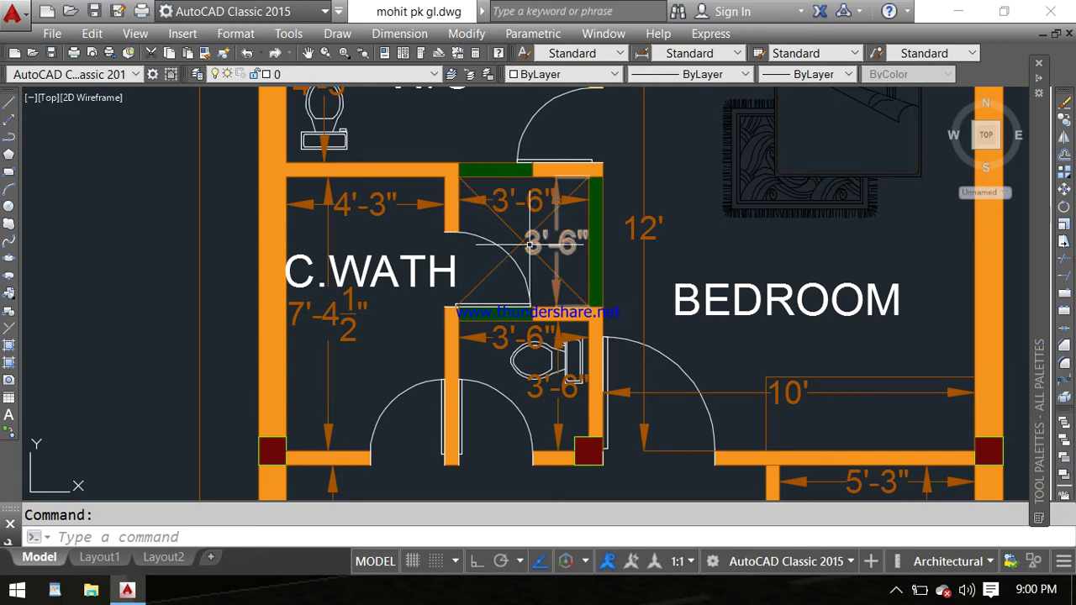
scroll(491, 256, "down", 2)
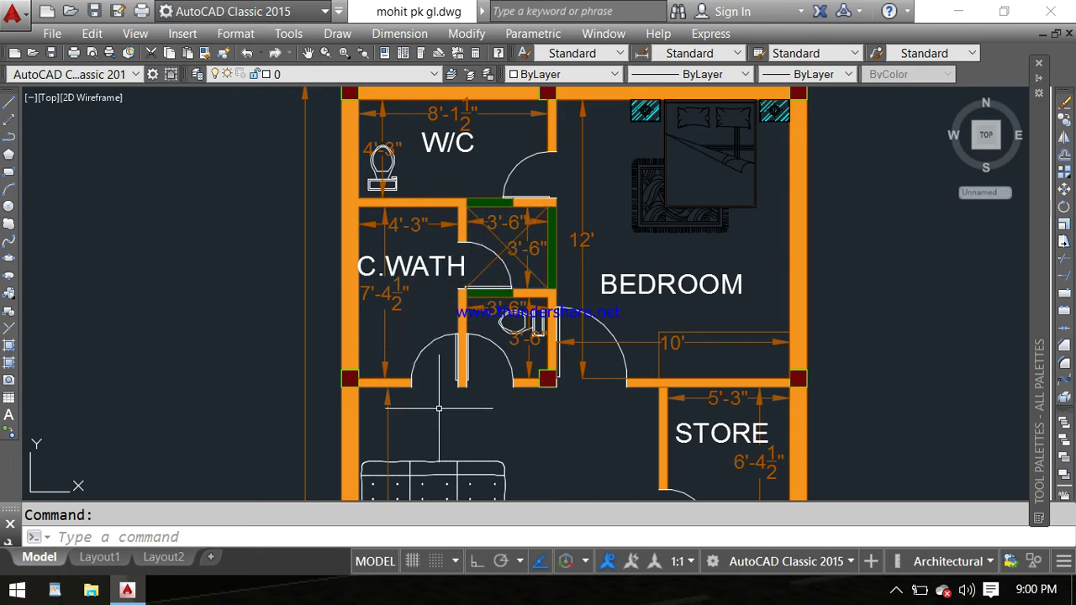
Step: Recentre the whole floor plan on screen
middle_click_drag(444, 413, 428, 368)
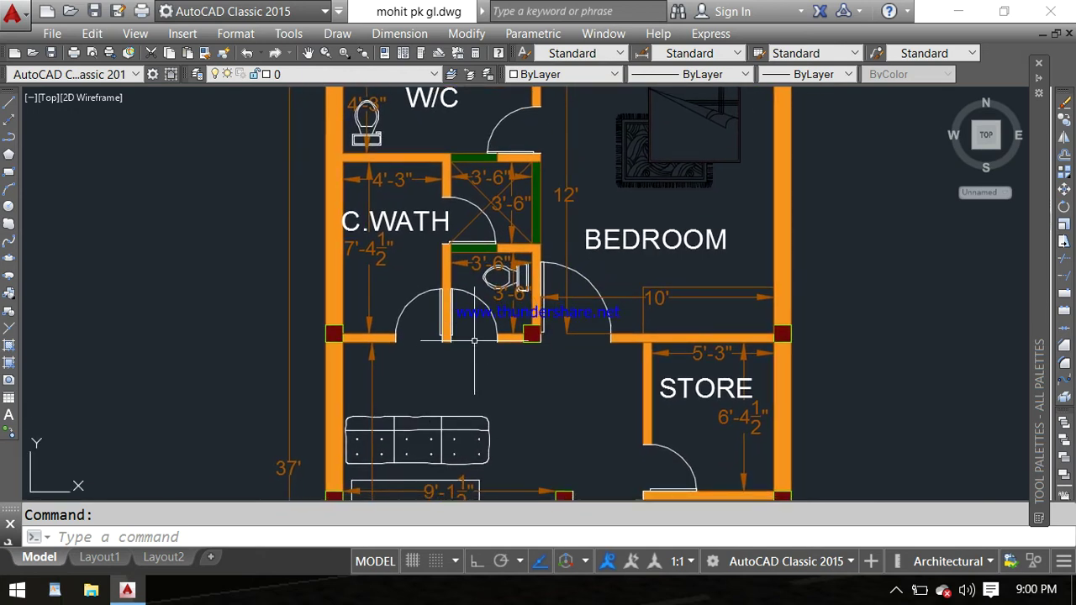
scroll(474, 340, "up", 2)
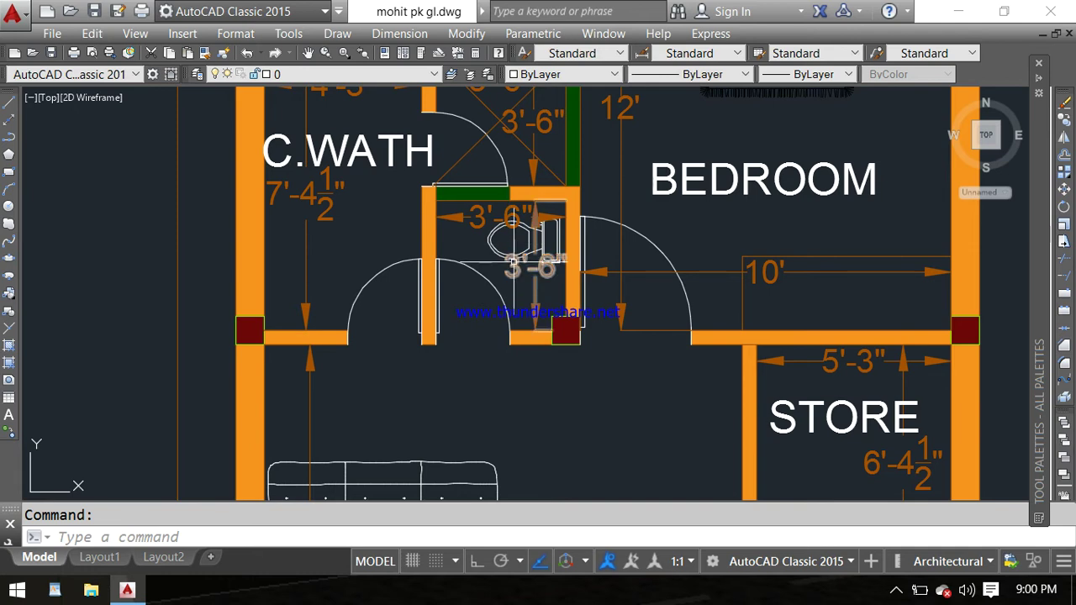
scroll(534, 269, "down", 2)
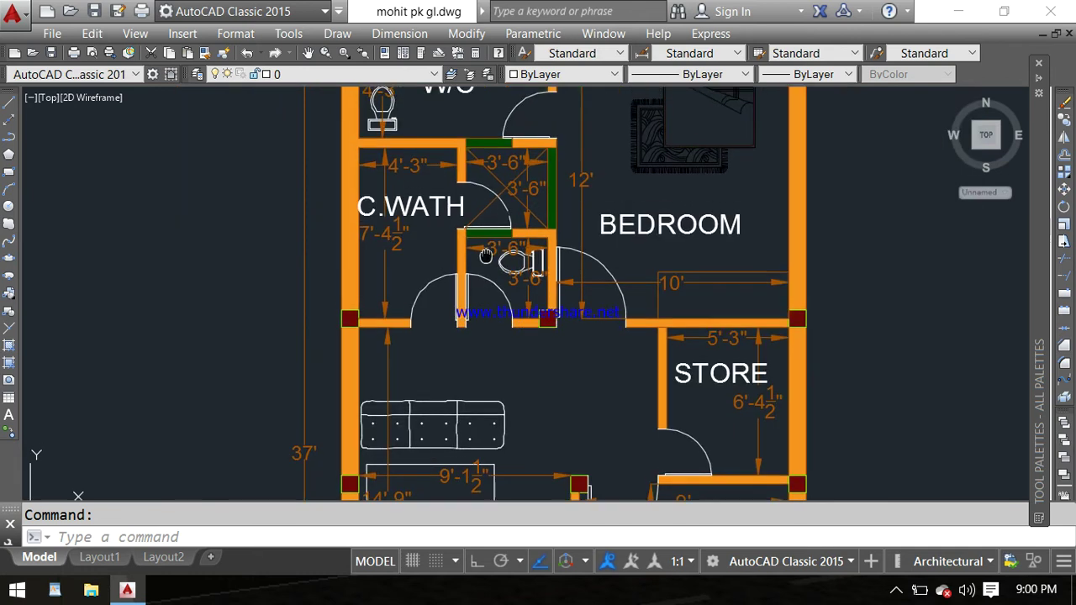
scroll(484, 236, "up", 4)
scroll(484, 236, "down", 5)
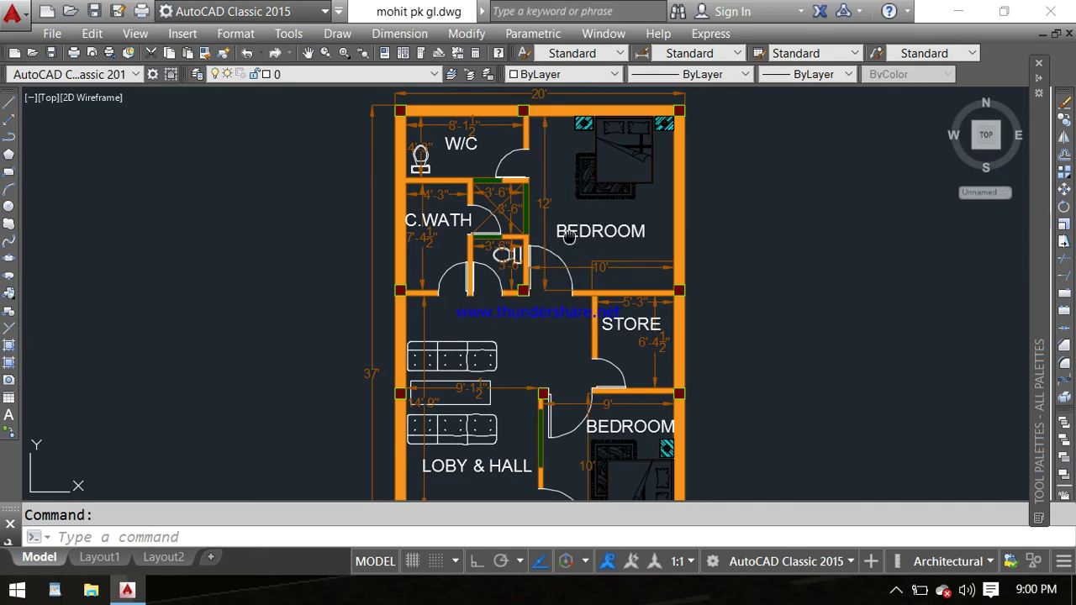
mouse_move(566, 239)
middle_mouse_down()
mouse_move(538, 278)
mouse_move(548, 341)
middle_mouse_up()
scroll(549, 291, "up", 2)
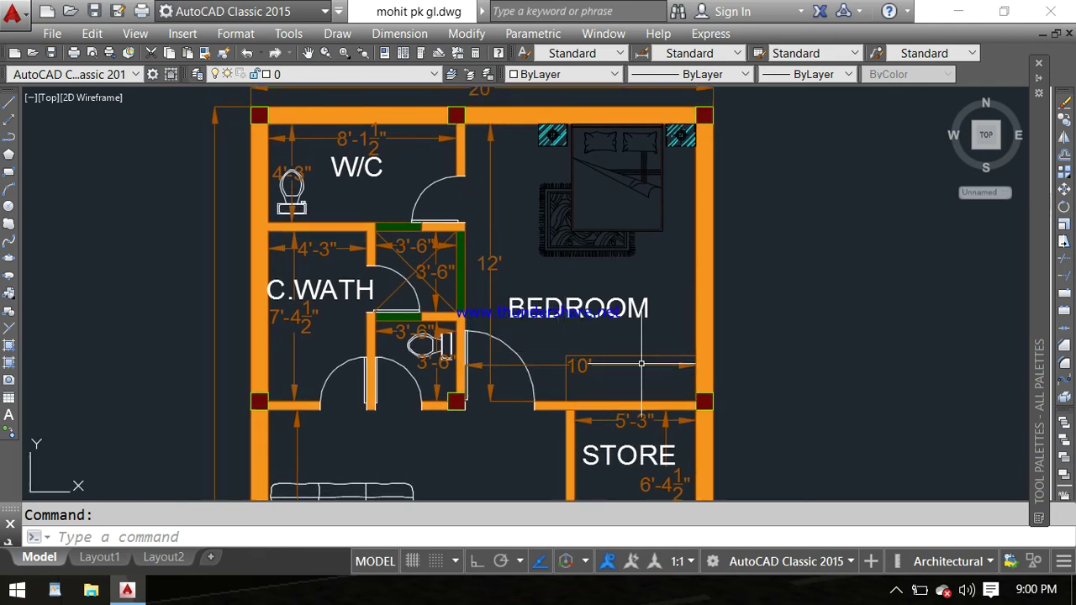
Step: Check the top wall's 20' dimension and the W/C and bedroom area
middle_click_drag(607, 210, 606, 272)
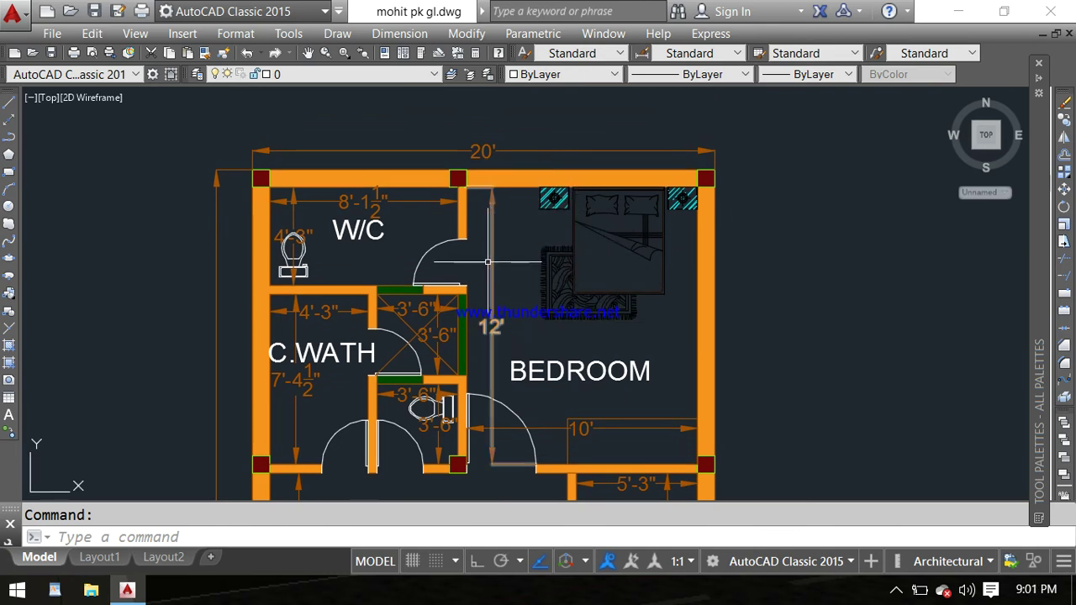
scroll(438, 261, "down", 2)
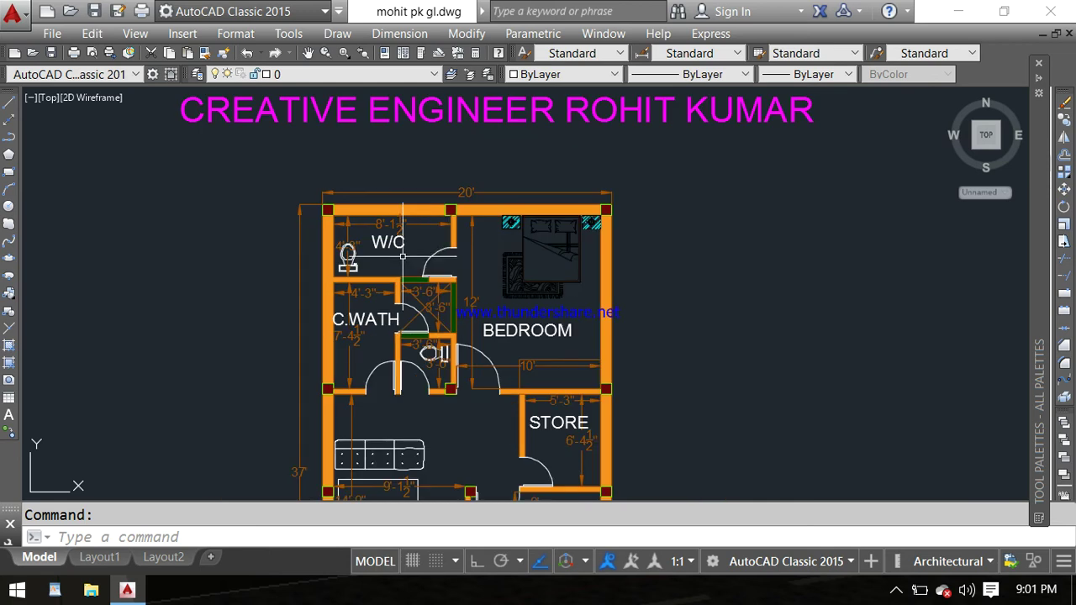
scroll(403, 256, "up", 2)
middle_click_drag(372, 257, 411, 260)
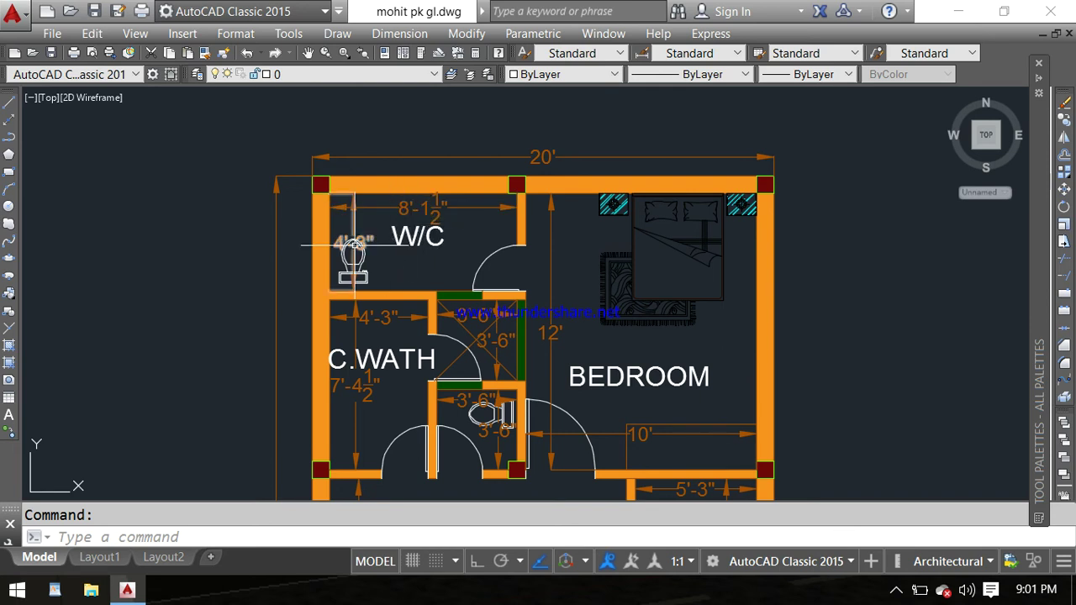
middle_click_drag(445, 260, 459, 253)
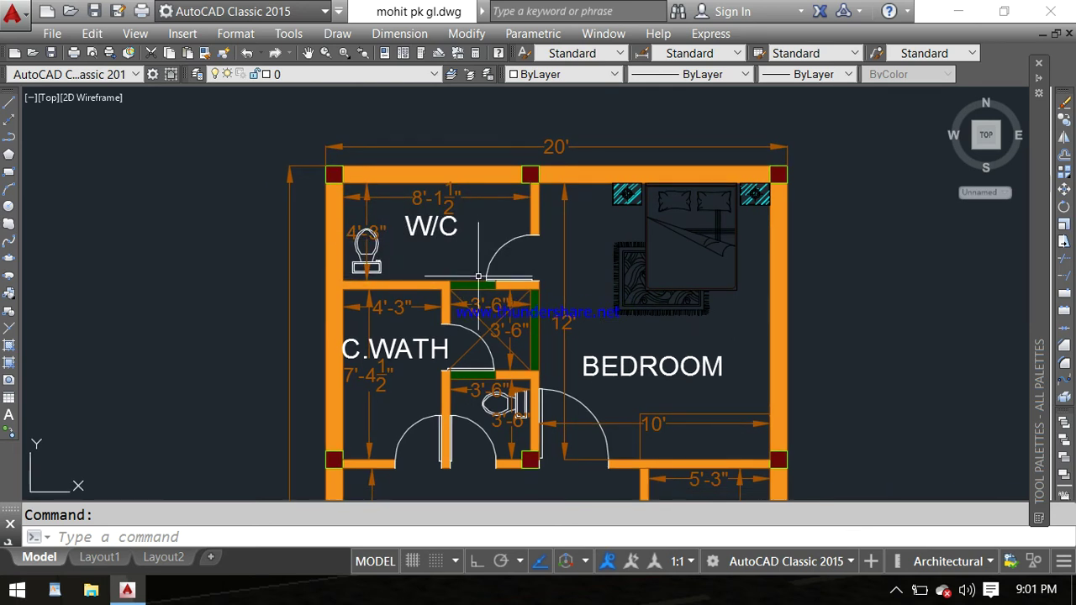
scroll(478, 278, "up", 4)
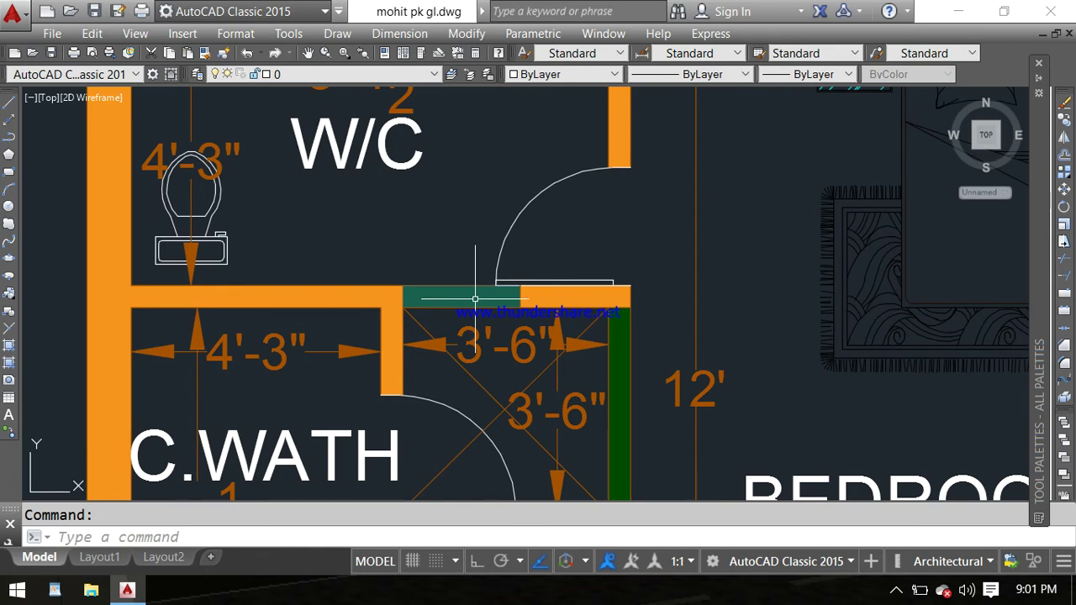
scroll(475, 298, "down", 4)
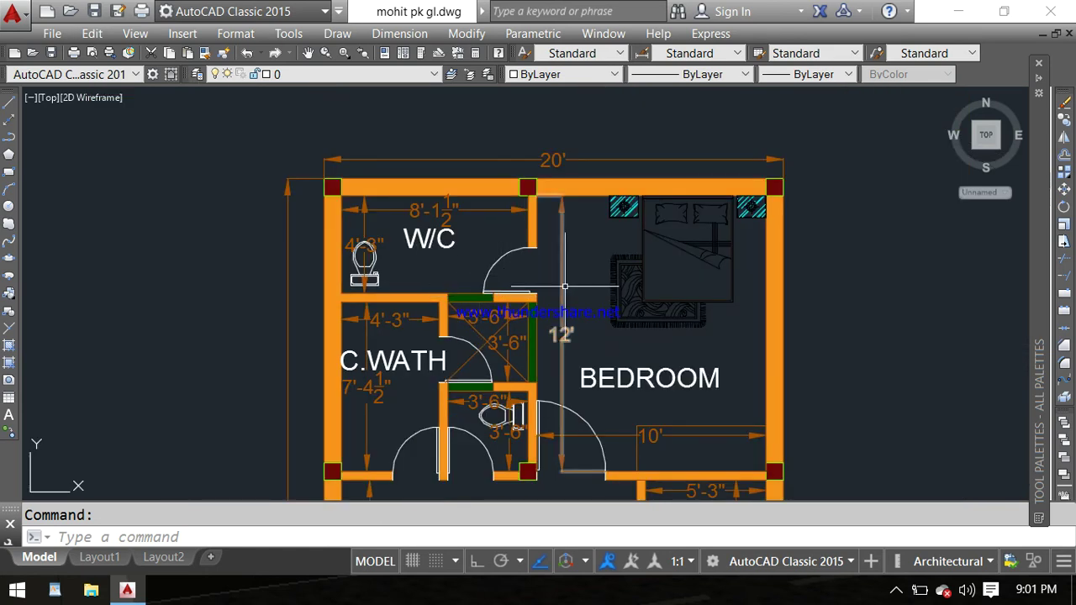
Step: Inspect the STORE room and keep its door area centred
middle_click_drag(544, 328, 550, 271)
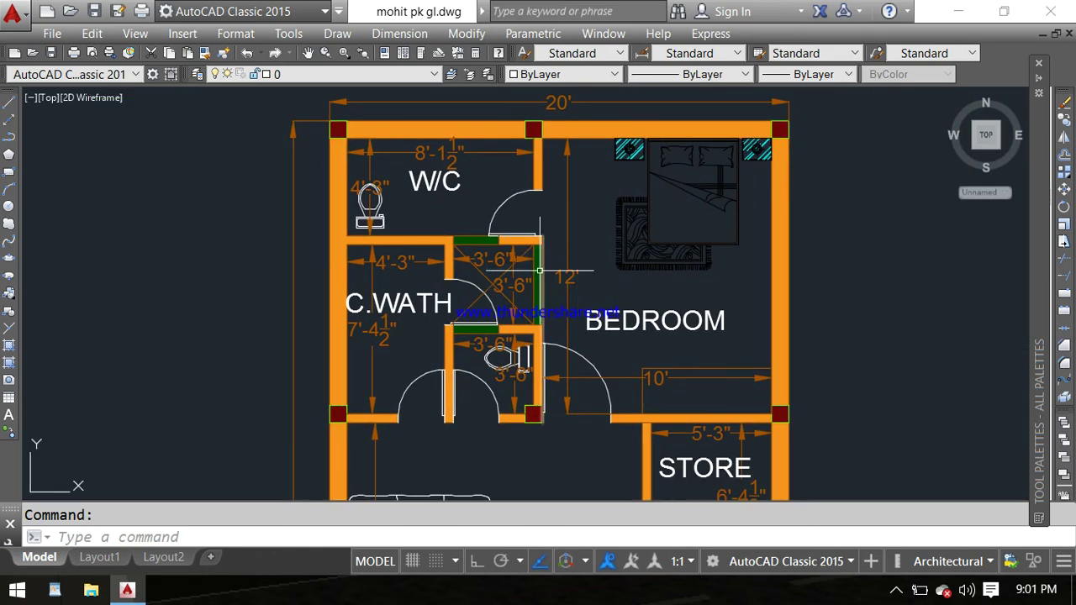
scroll(539, 270, "up", 2)
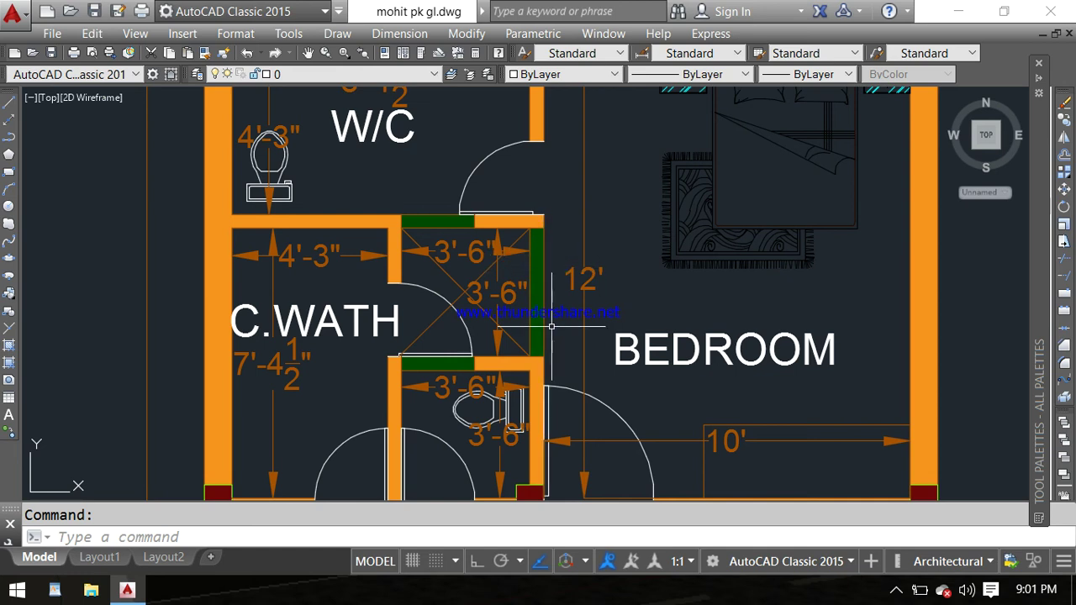
scroll(551, 326, "down", 2)
middle_click_drag(565, 330, 564, 290)
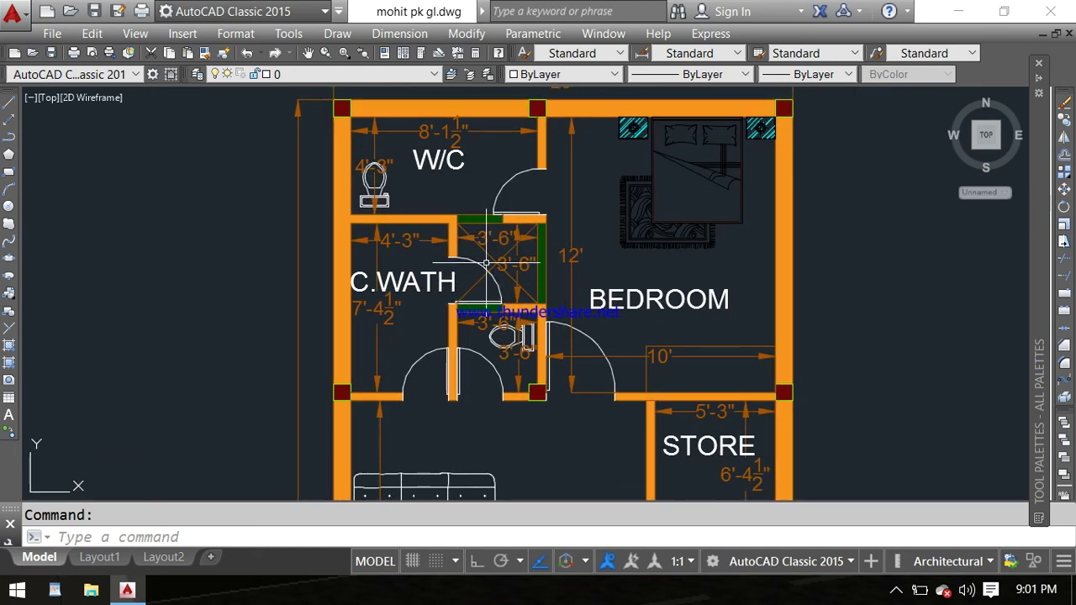
scroll(502, 264, "down", 3)
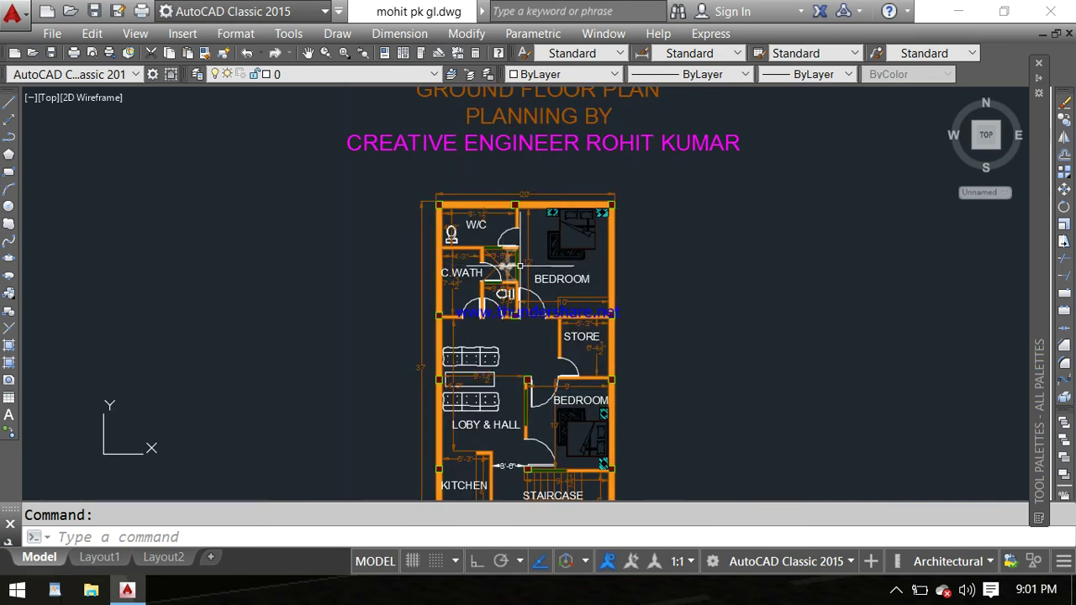
middle_click_drag(543, 309, 550, 284)
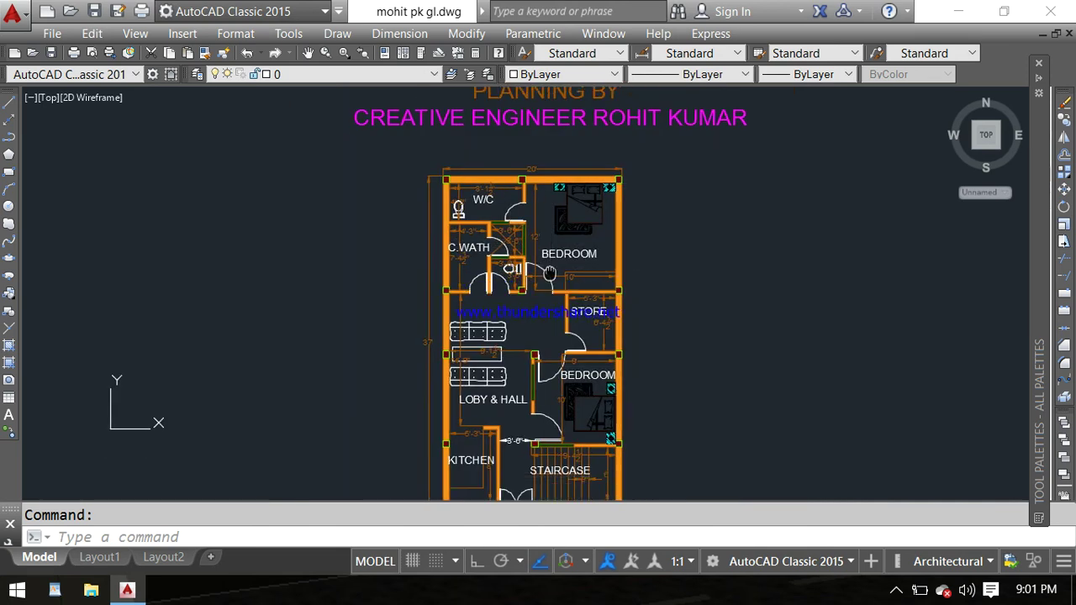
scroll(557, 334, "up", 3)
mouse_move(594, 331)
middle_mouse_down()
mouse_move(547, 301)
mouse_move(493, 296)
middle_mouse_up()
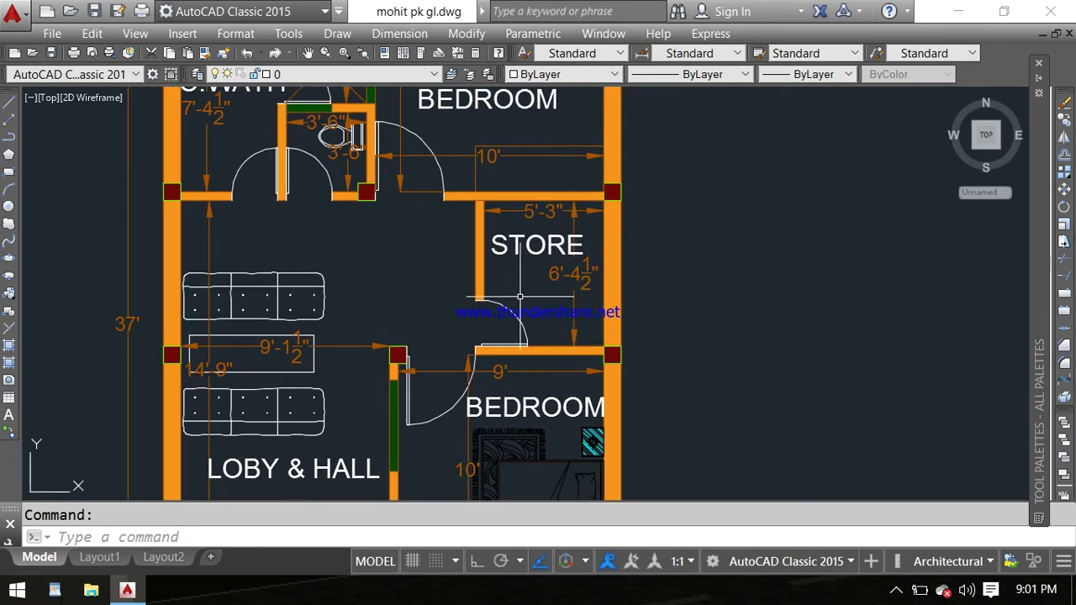
Step: Zoom out and shift the whole plan down slightly
scroll(507, 273, "down", 2)
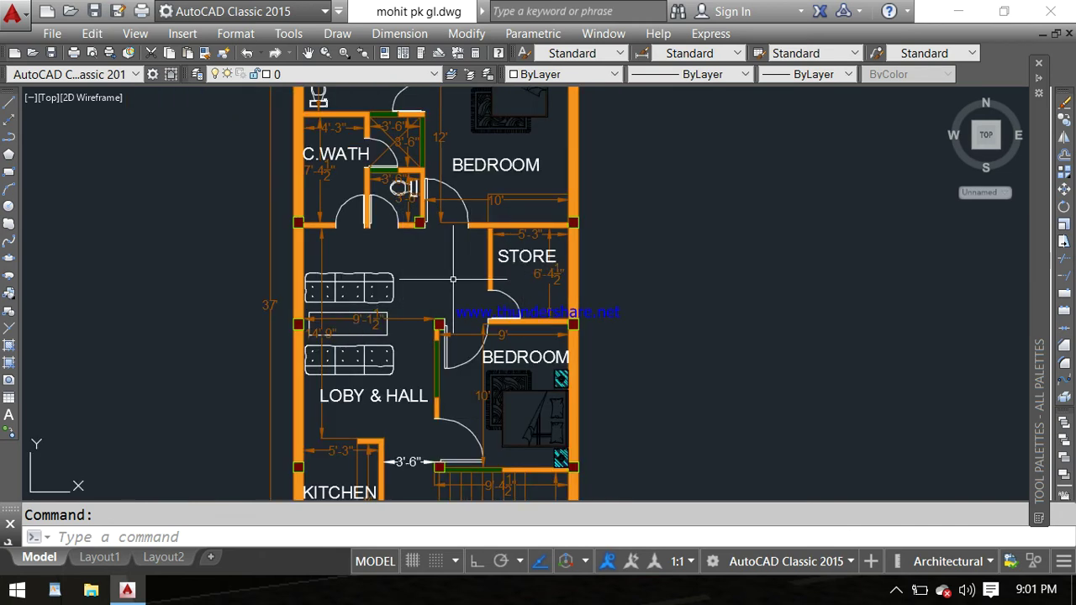
scroll(453, 279, "down", 2)
scroll(504, 236, "down", 1)
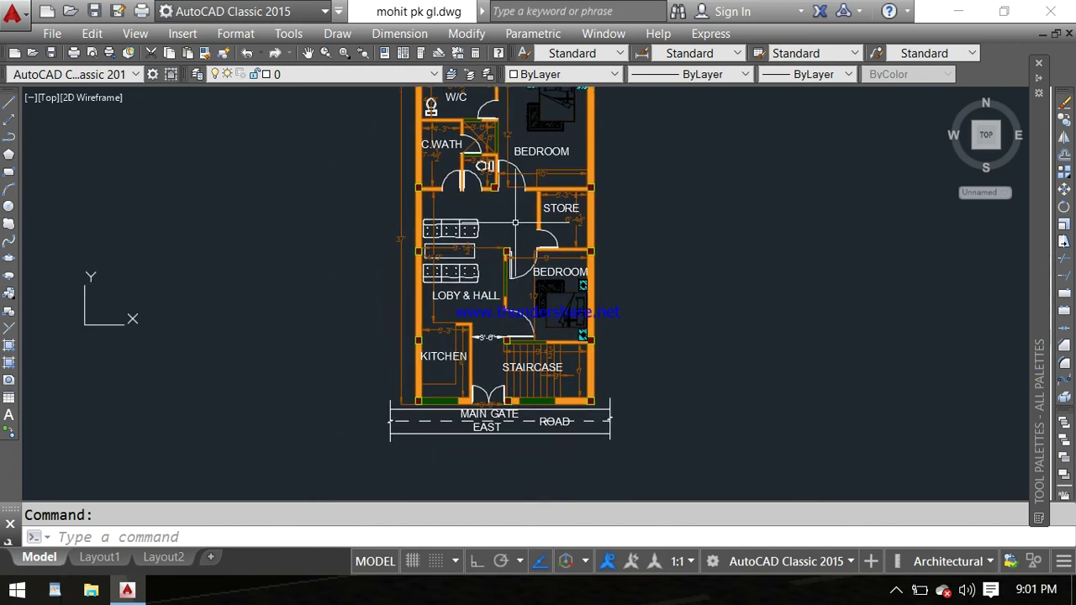
scroll(515, 223, "down", 2)
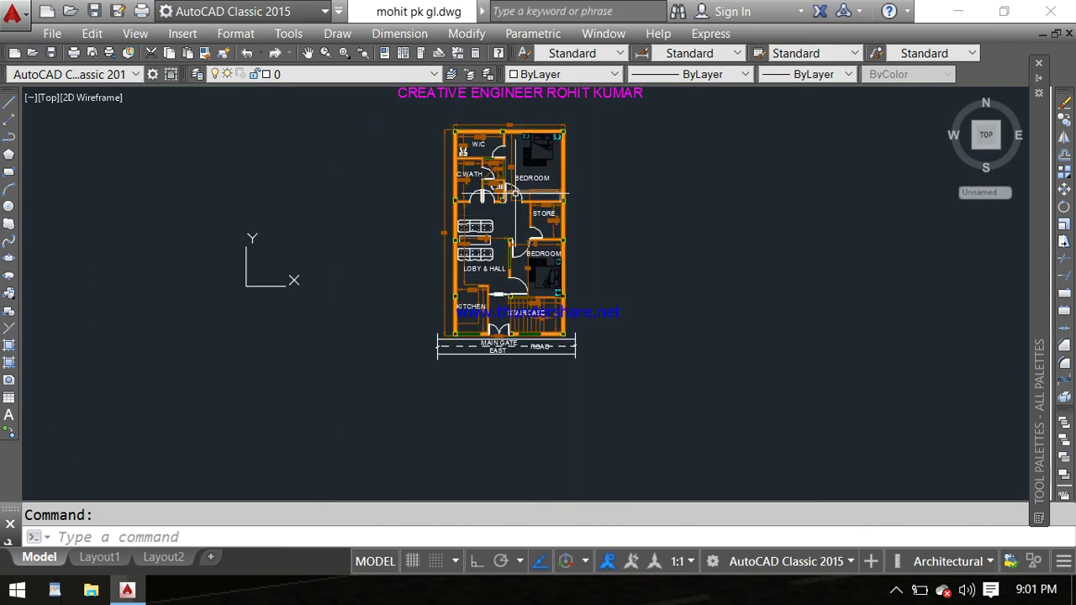
scroll(515, 193, "up", 2)
middle_click_drag(515, 194, 515, 224)
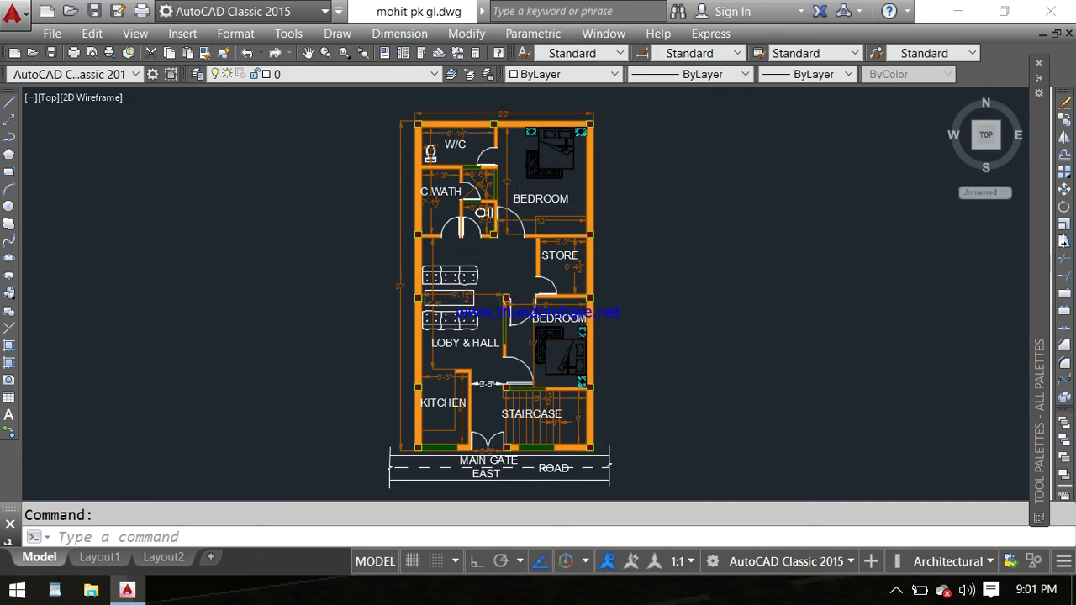
scroll(496, 248, "up", 2)
scroll(488, 244, "down", 2)
Step: Zoom in closer on the W/C corner
middle_click_drag(474, 242, 497, 244)
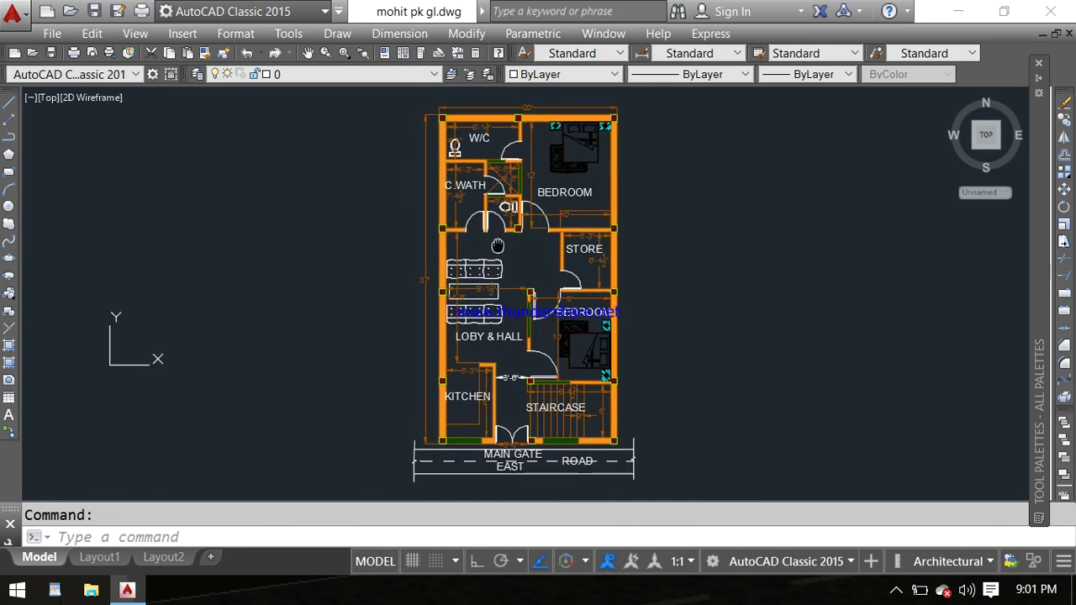
scroll(483, 128, "up", 2)
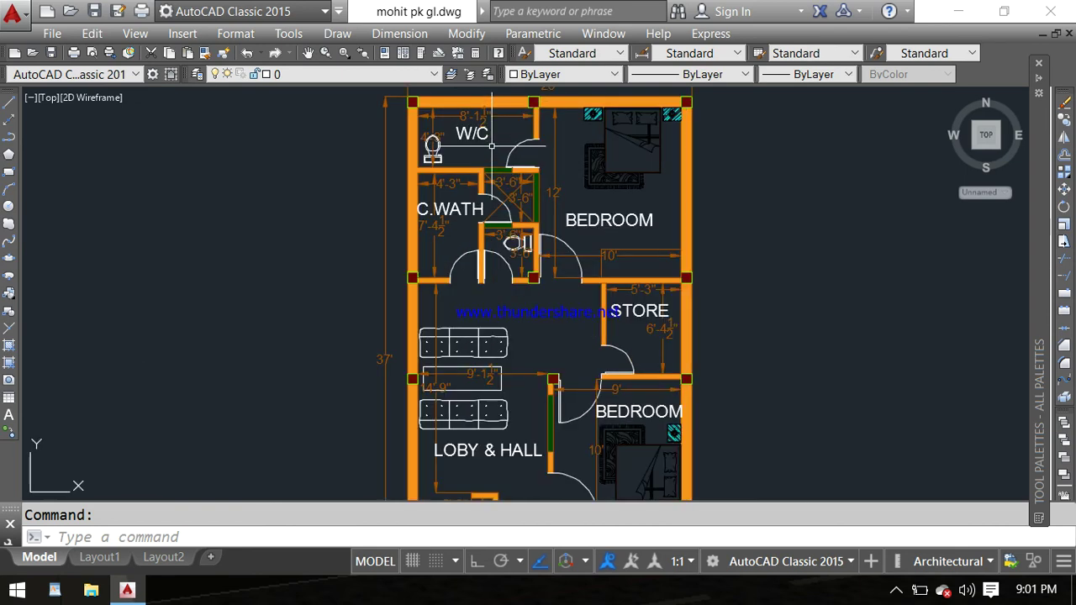
middle_click_drag(490, 159, 468, 211)
scroll(411, 165, "up", 2)
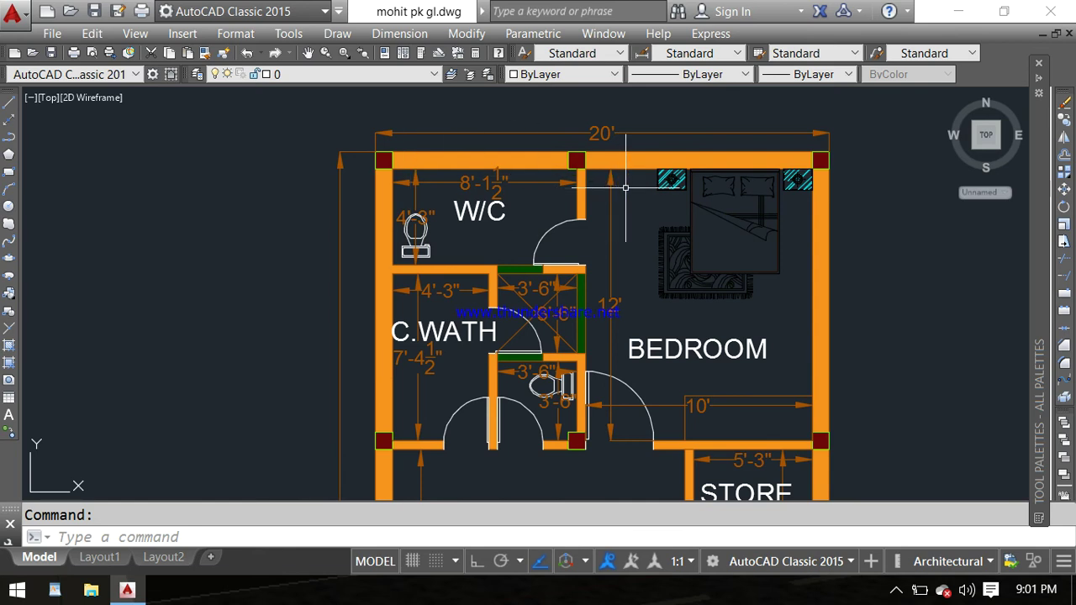
scroll(618, 188, "down", 2)
scroll(597, 250, "down", 4)
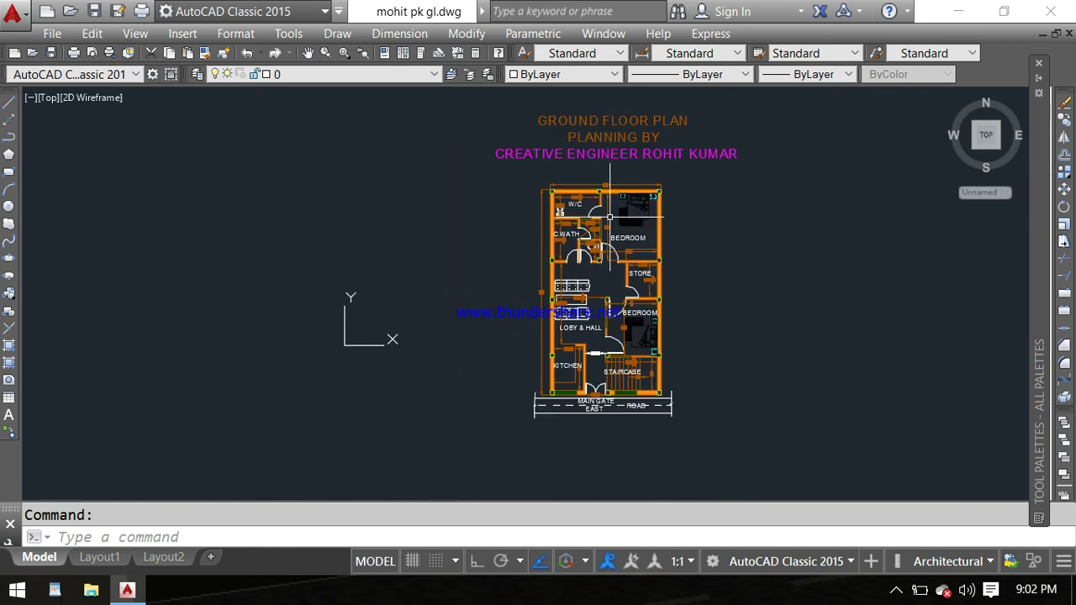
Step: Move the plan and title up, reviewing the lower rooms and top wall
middle_click_drag(563, 293, 562, 267)
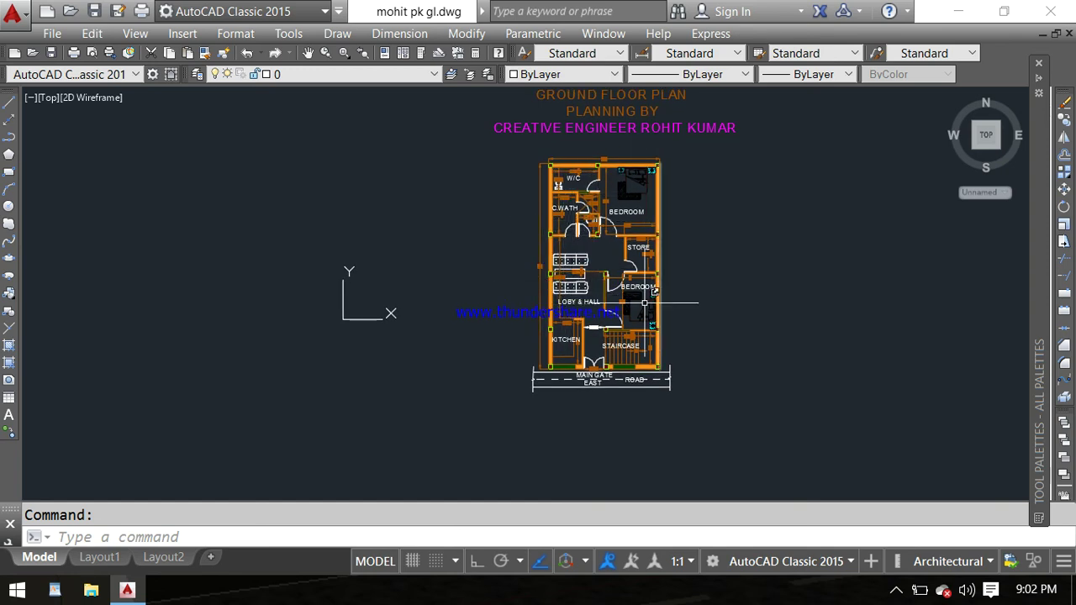
scroll(626, 348, "up", 2)
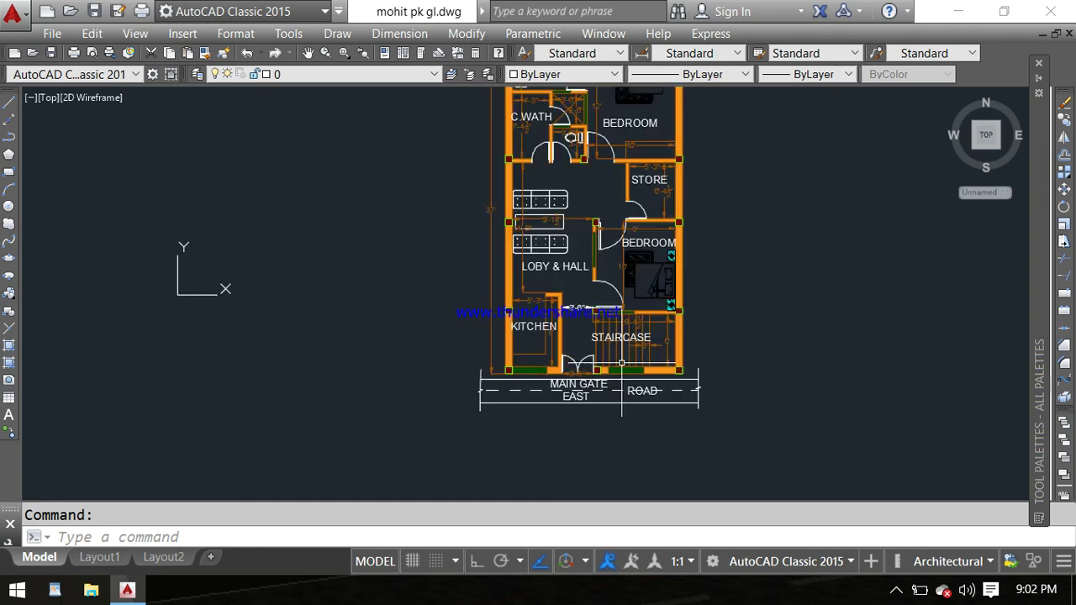
scroll(626, 348, "up", 2)
mouse_move(570, 365)
middle_mouse_down()
mouse_move(557, 325)
mouse_move(555, 374)
middle_mouse_up()
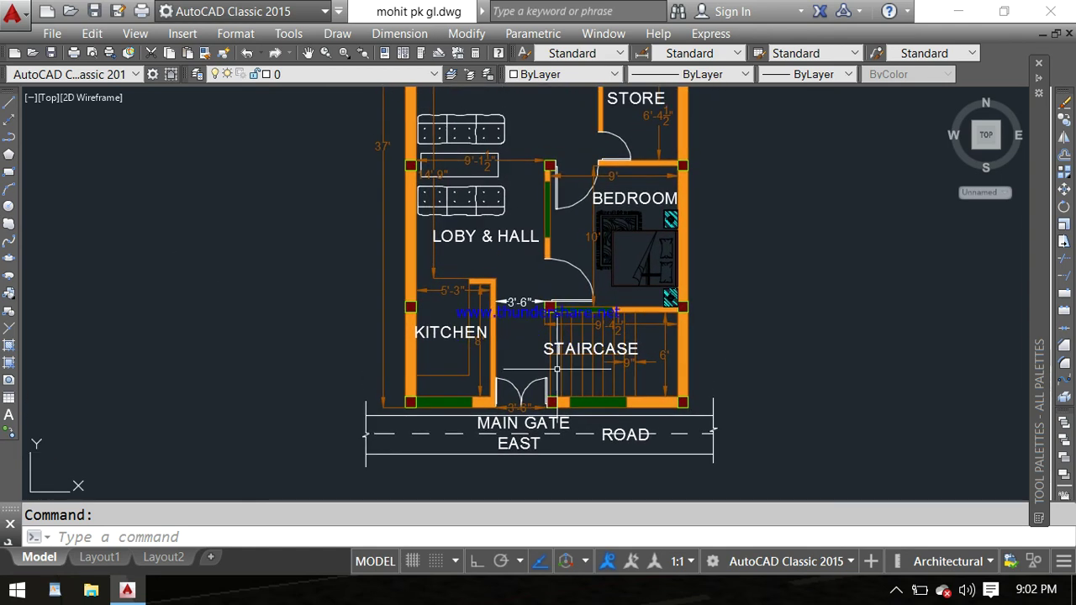
scroll(584, 334, "down", 2)
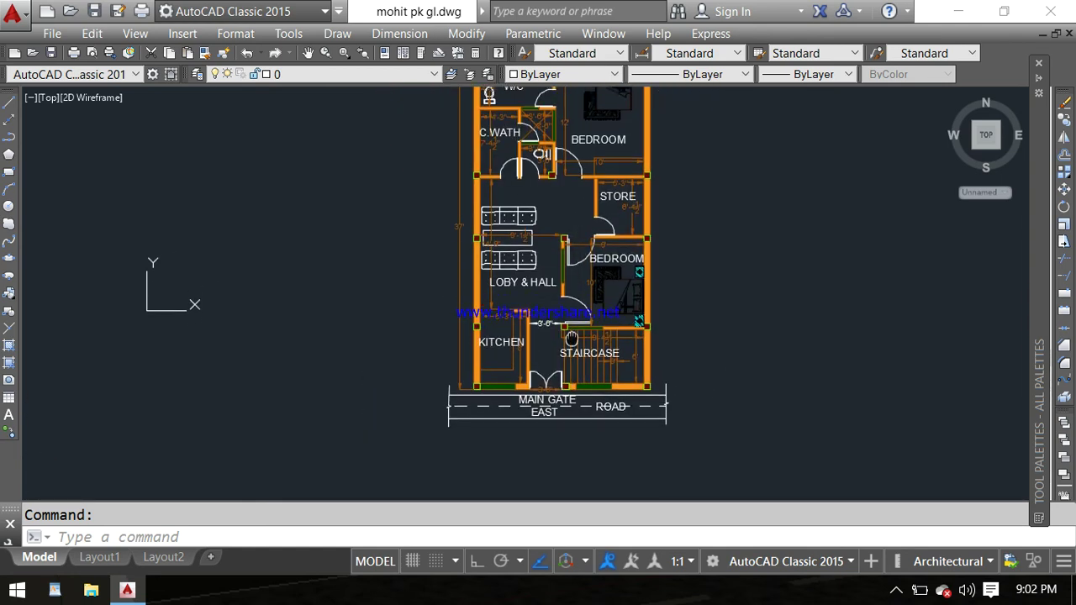
middle_click_drag(576, 295, 573, 354)
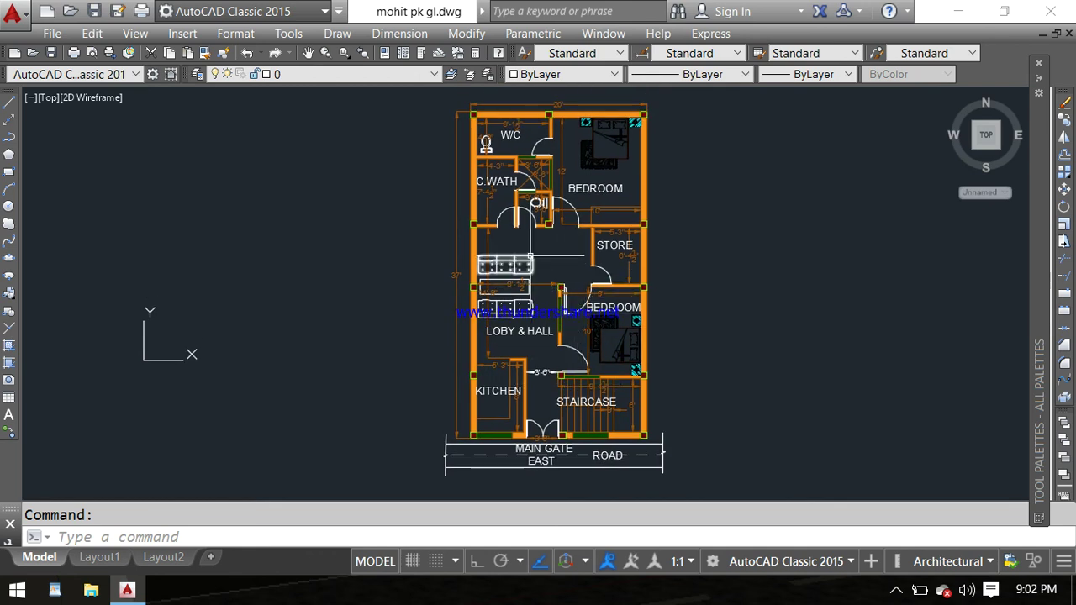
scroll(522, 252, "up", 2)
scroll(522, 252, "down", 2)
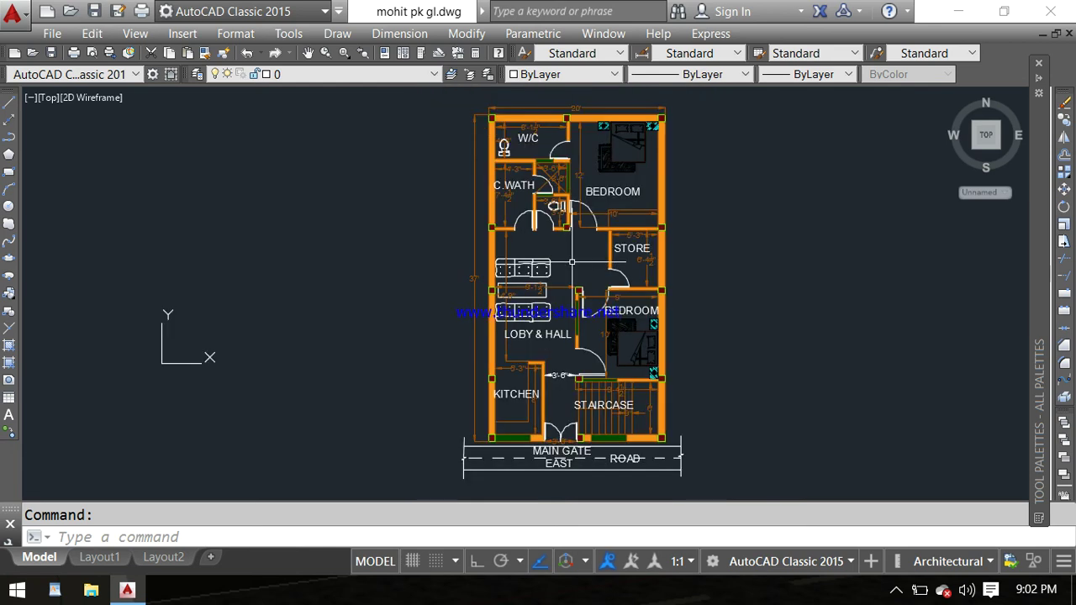
Step: Recentre the whole plan, nudging it up and down
middle_click_drag(575, 255, 551, 268)
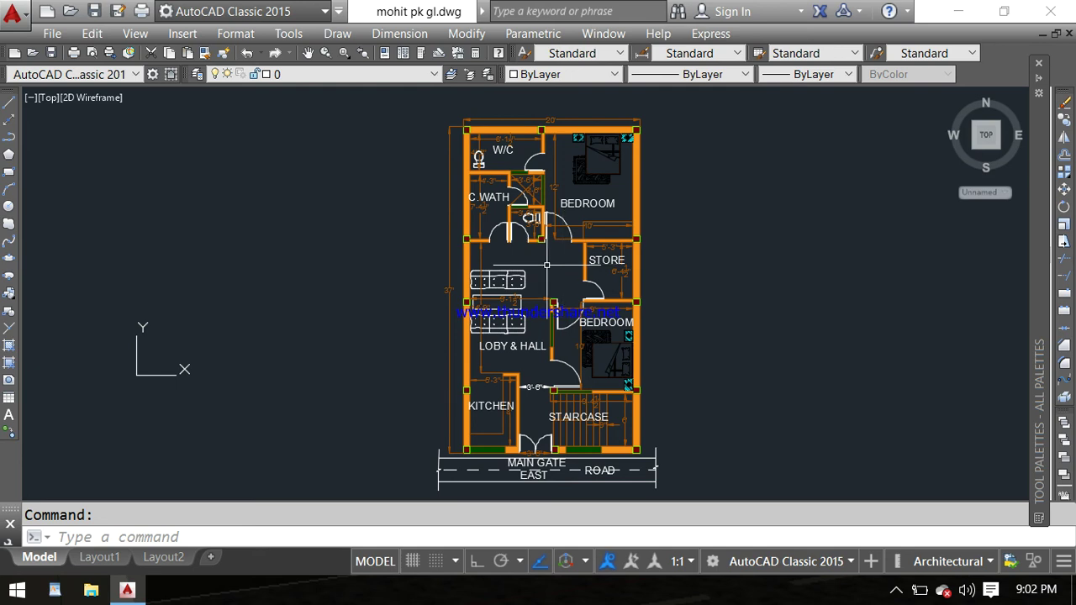
scroll(546, 265, "up", 2)
scroll(551, 272, "down", 2)
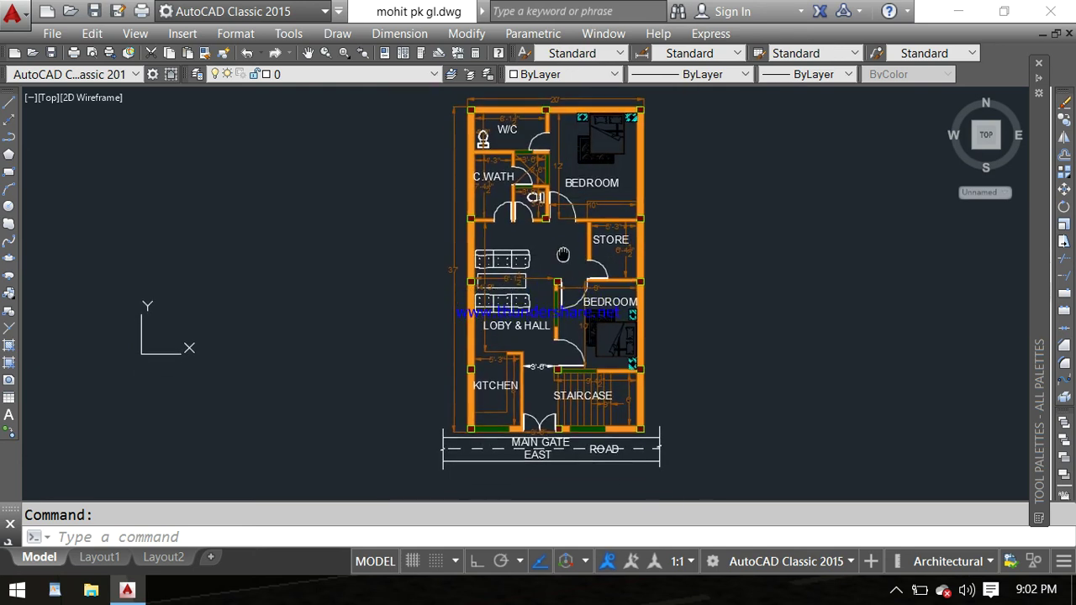
mouse_move(561, 277)
middle_mouse_down()
mouse_move(563, 245)
mouse_move(571, 260)
middle_mouse_up()
scroll(566, 261, "up", 3)
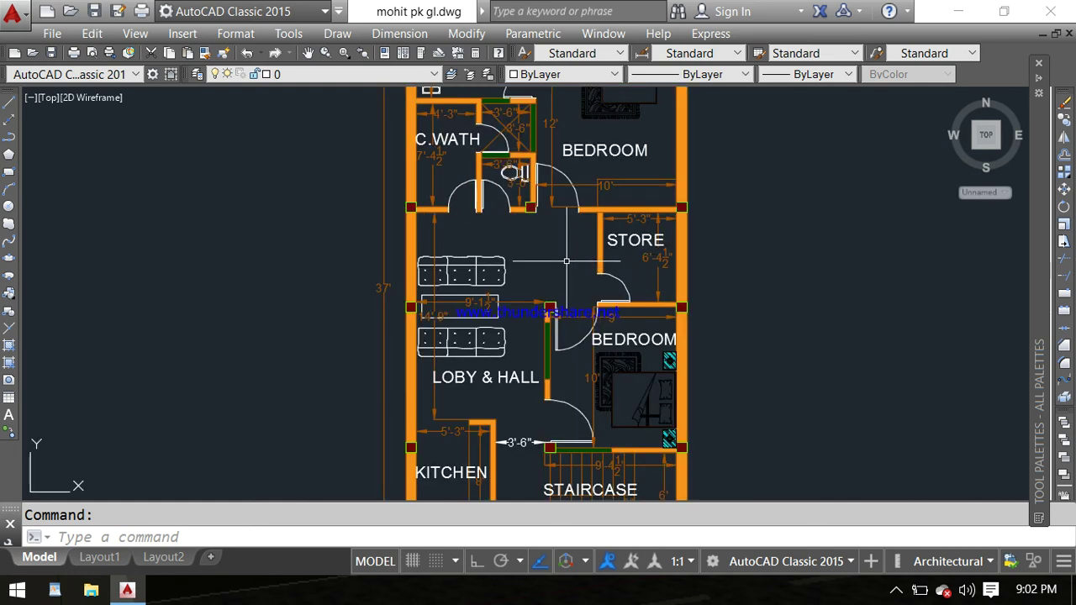
scroll(566, 262, "down", 3)
middle_click_drag(568, 249, 573, 367)
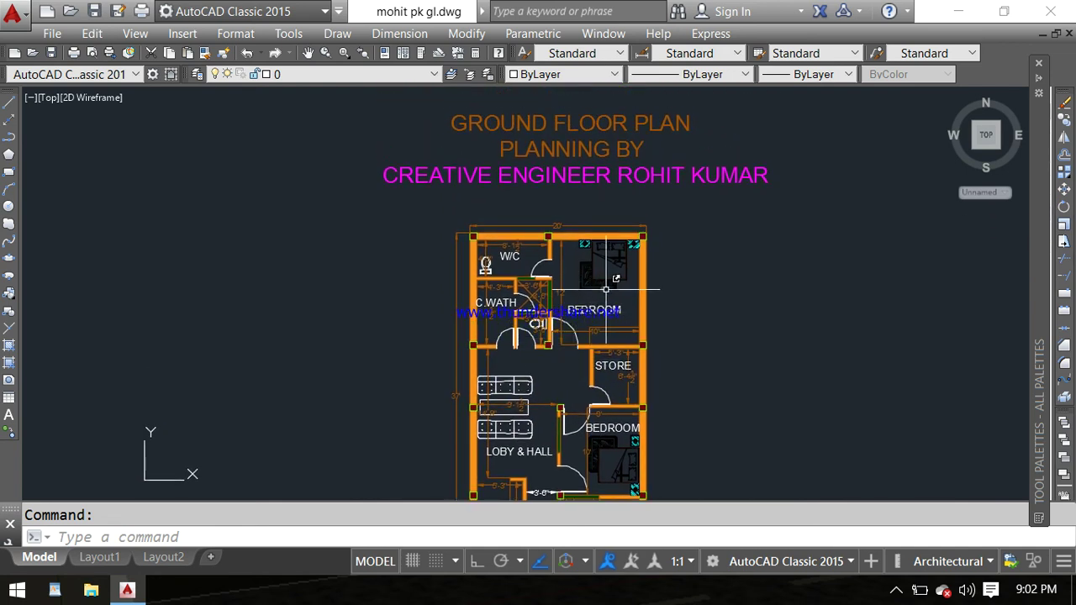
scroll(606, 289, "up", 2)
scroll(605, 289, "down", 4)
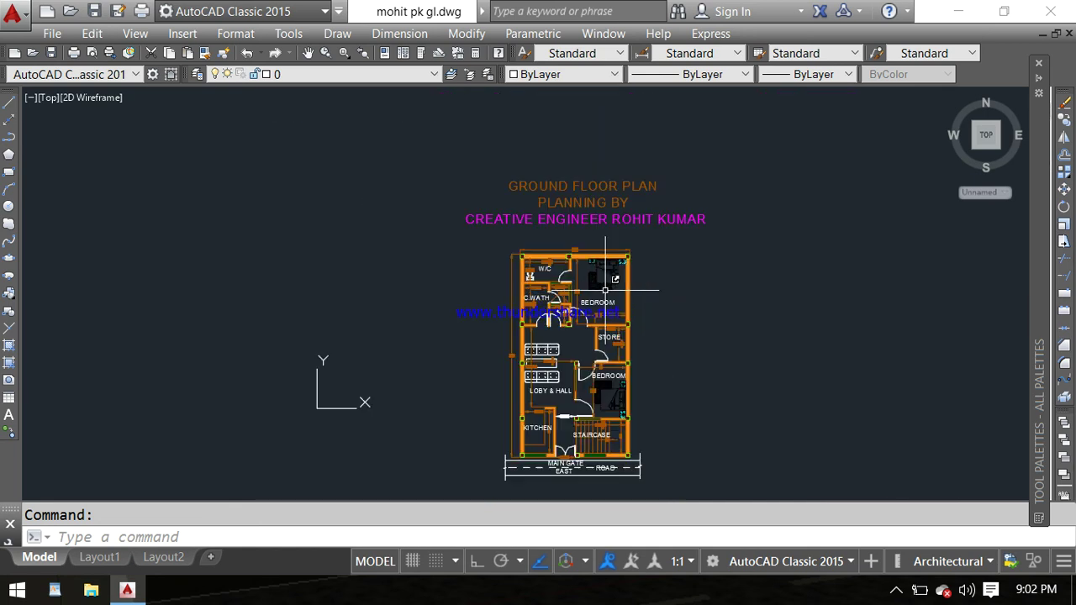
Step: Fit the whole plan and title in view, then reveal the hidden system-tray icons
middle_click_drag(613, 338, 594, 275)
scroll(594, 276, "up", 2)
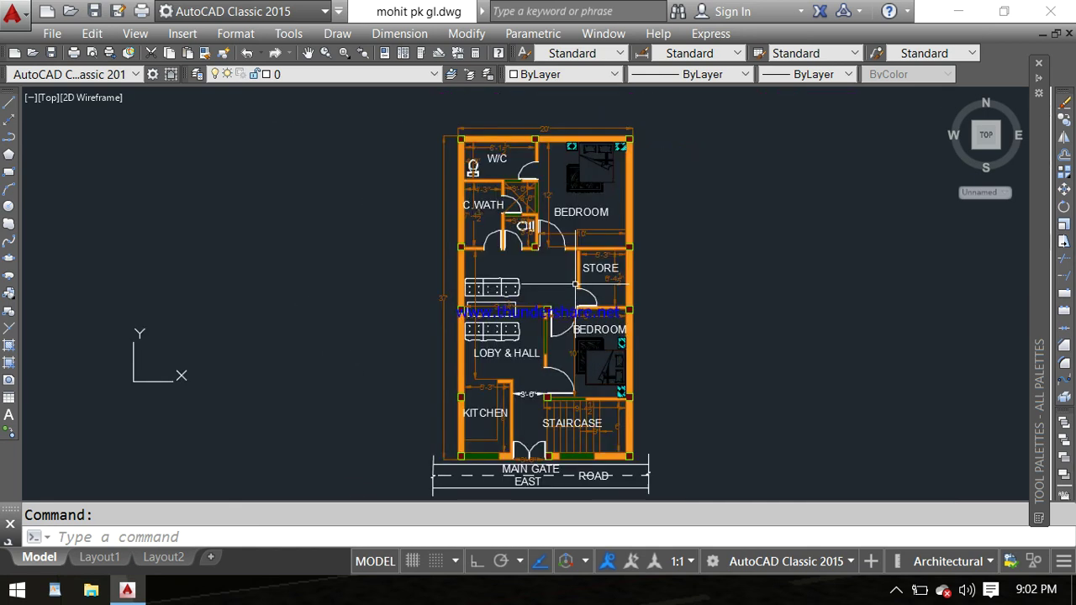
scroll(594, 276, "up", 2)
middle_click_drag(613, 359, 596, 254)
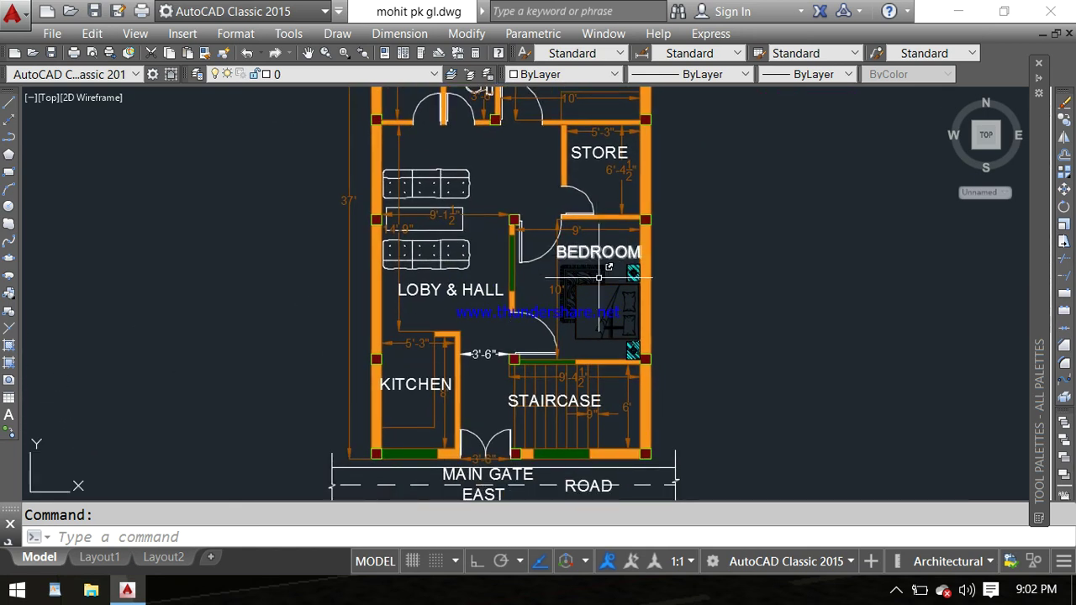
mouse_move(607, 312)
middle_mouse_down()
mouse_move(619, 310)
mouse_move(626, 362)
middle_mouse_up()
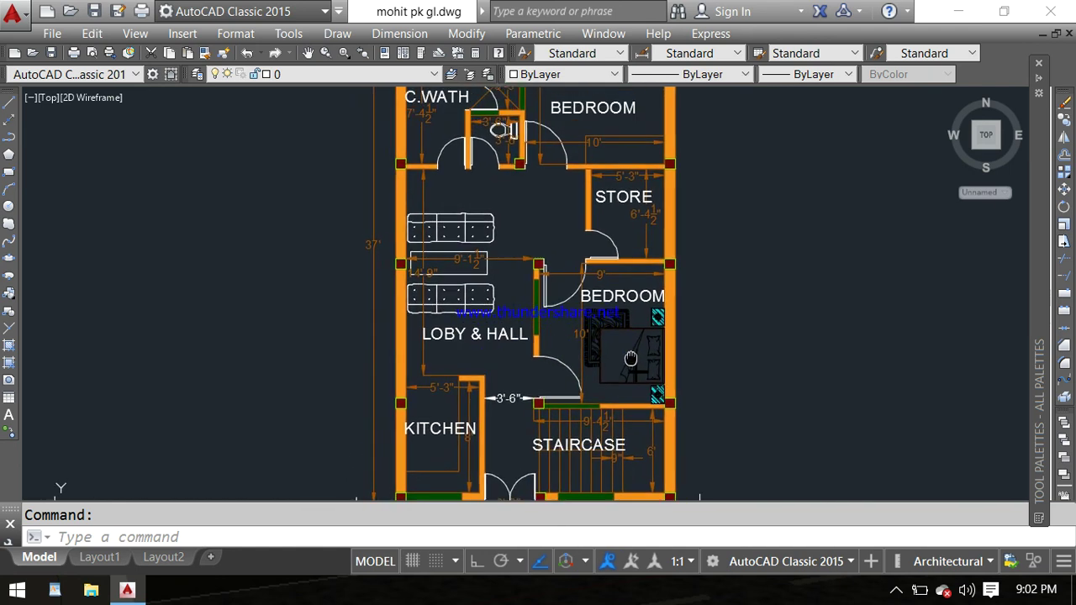
scroll(639, 348, "down", 2)
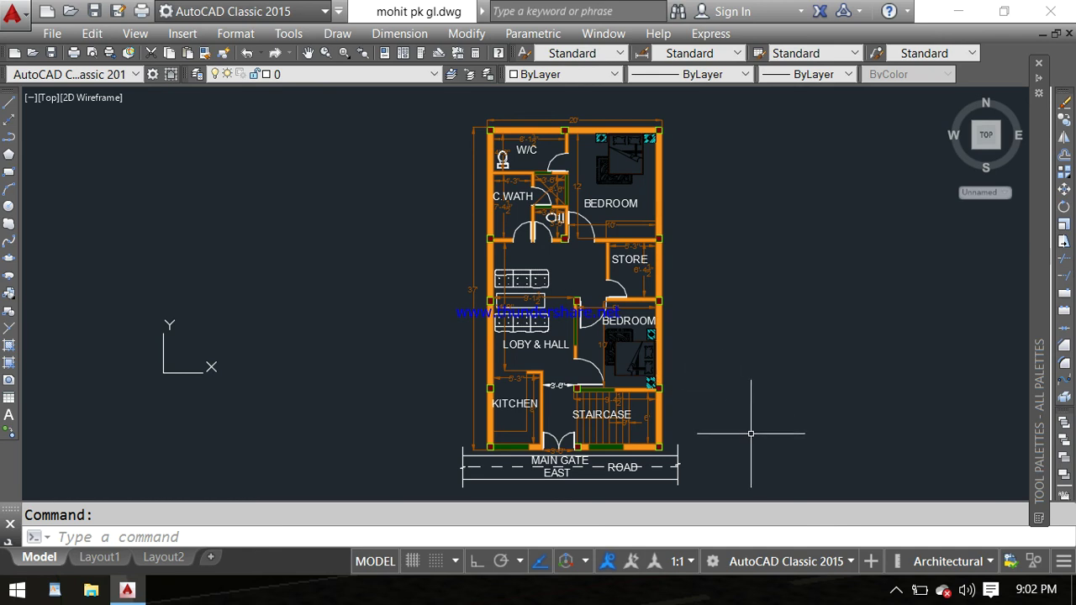
left_click(895, 591)
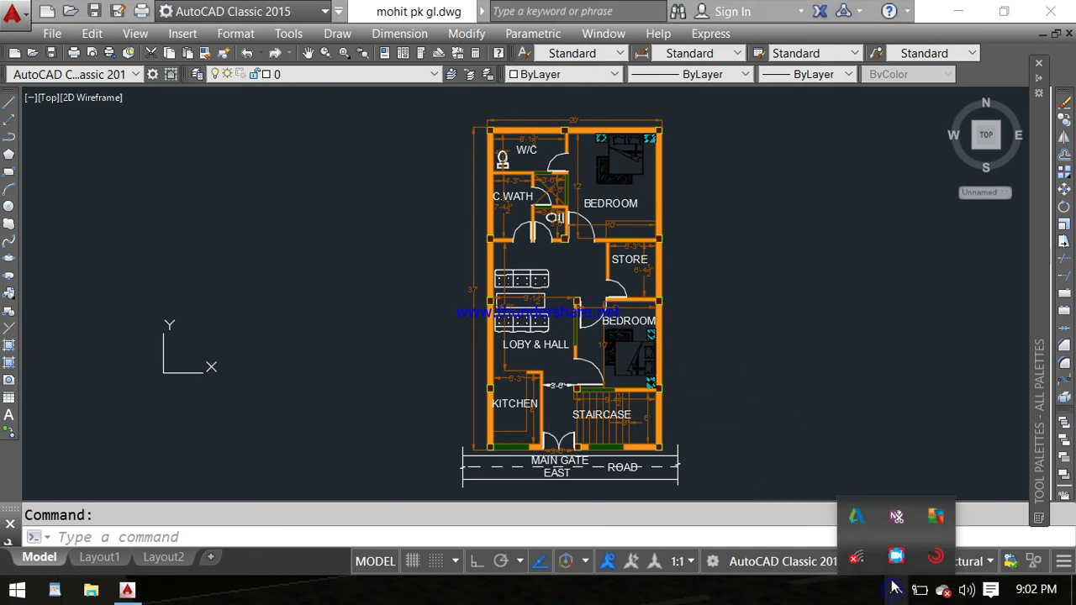